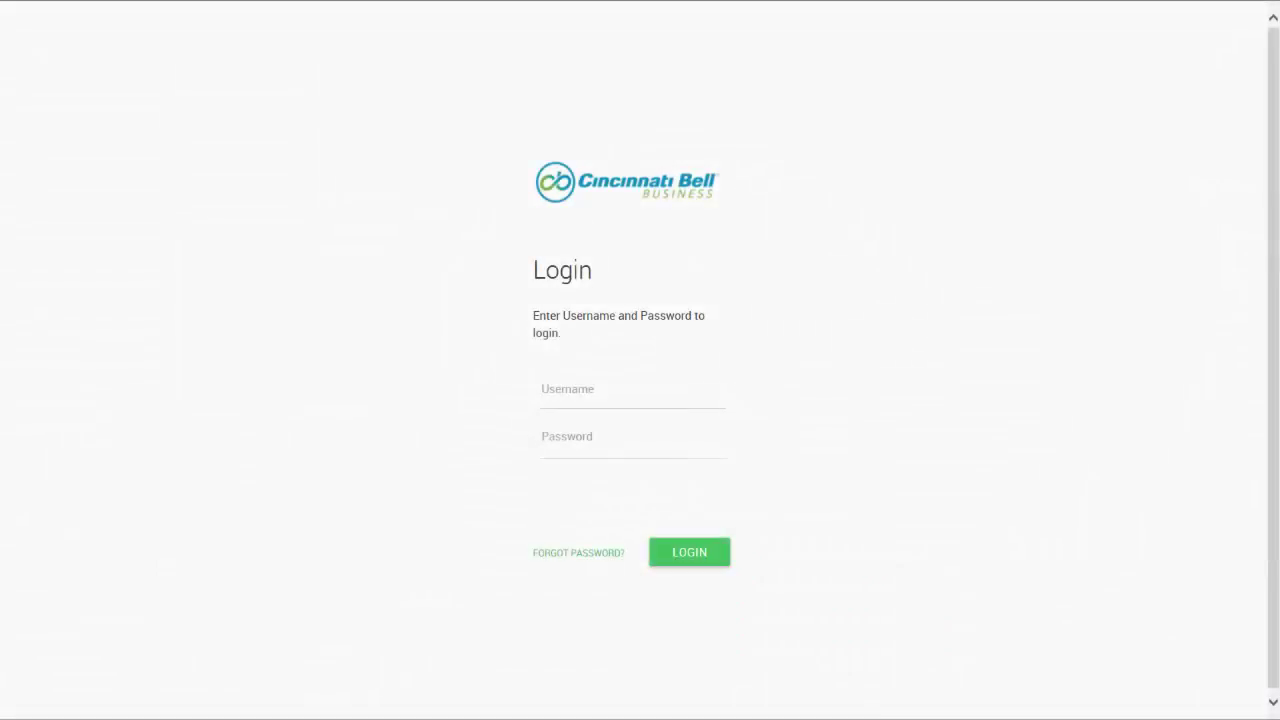
- Sign in to the portal with the admin username and password
{"action": "left_click", "coordinate": [614, 395]}
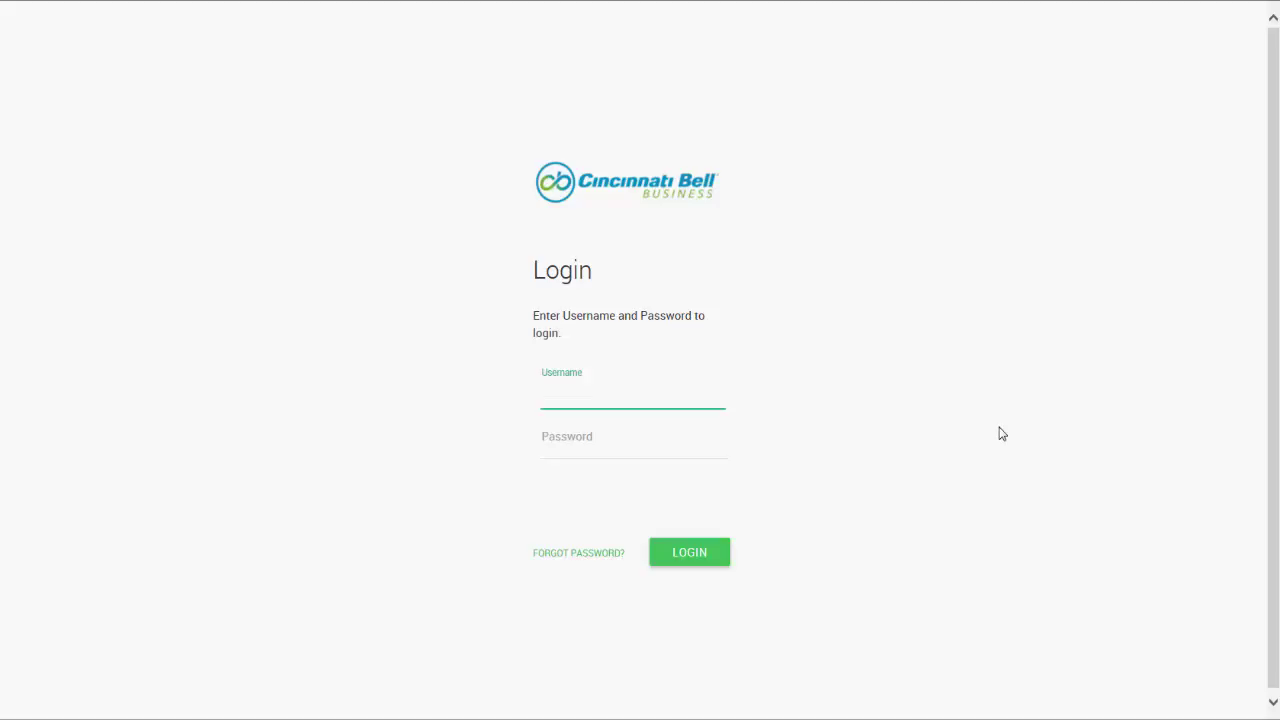
{"action": "type", "text": "admin.vid"}
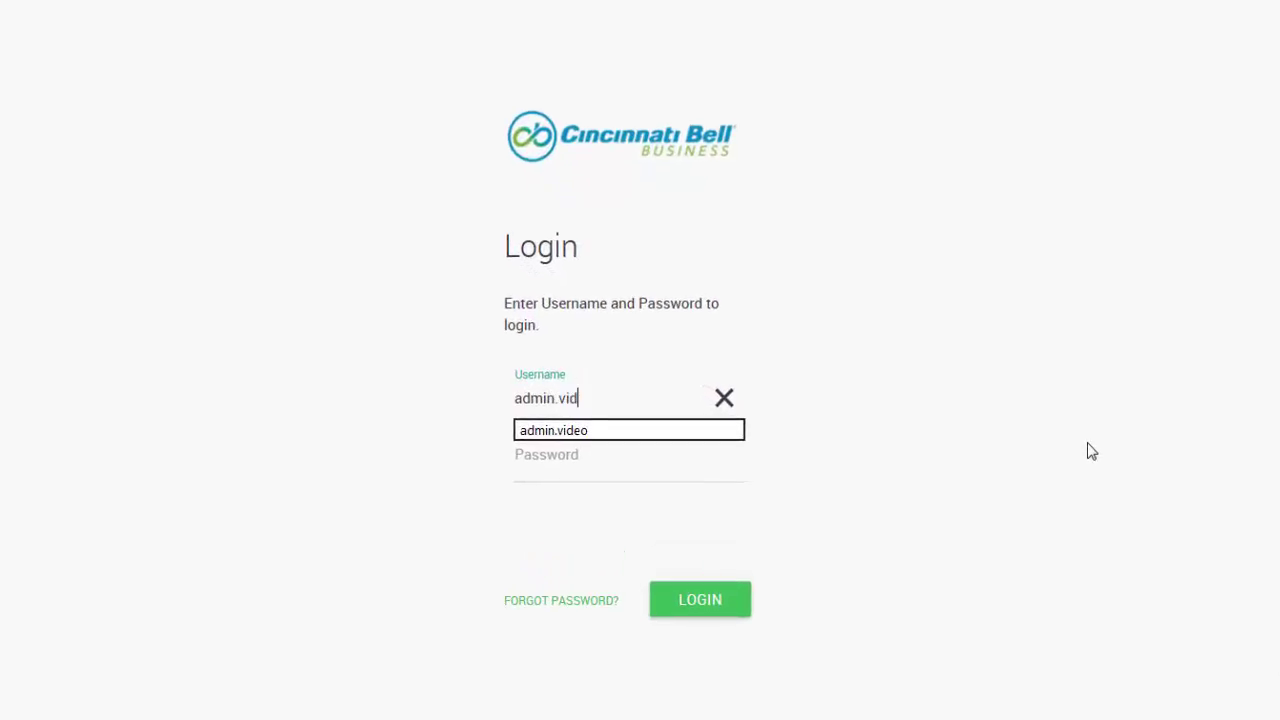
{"action": "type", "text": "eo"}
{"action": "key", "text": "Tab"}
{"action": "type", "text": "xxxxx"}
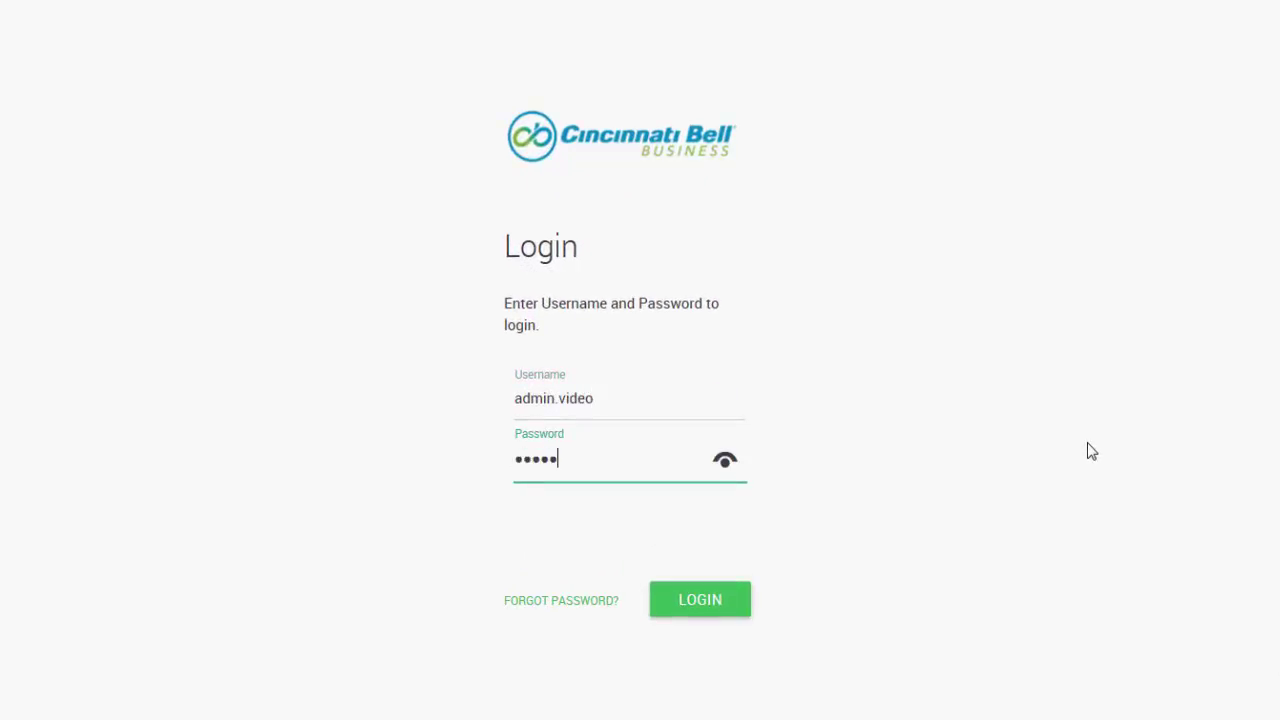
{"action": "type", "text": "xxx"}
{"action": "left_click", "coordinate": [702, 600]}
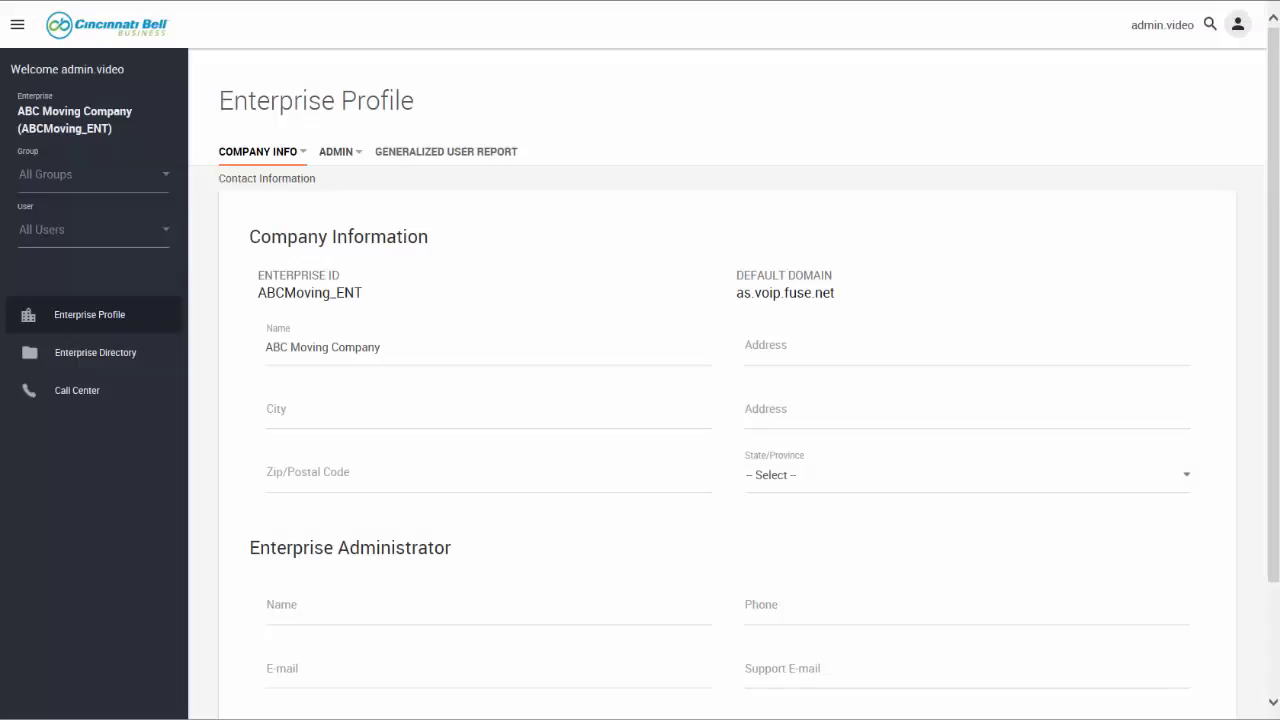
- Select the ABC Moving Co group and scroll down to the Auto Attendants list
{"action": "left_click", "coordinate": [166, 174]}
{"action": "left_click", "coordinate": [80, 189]}
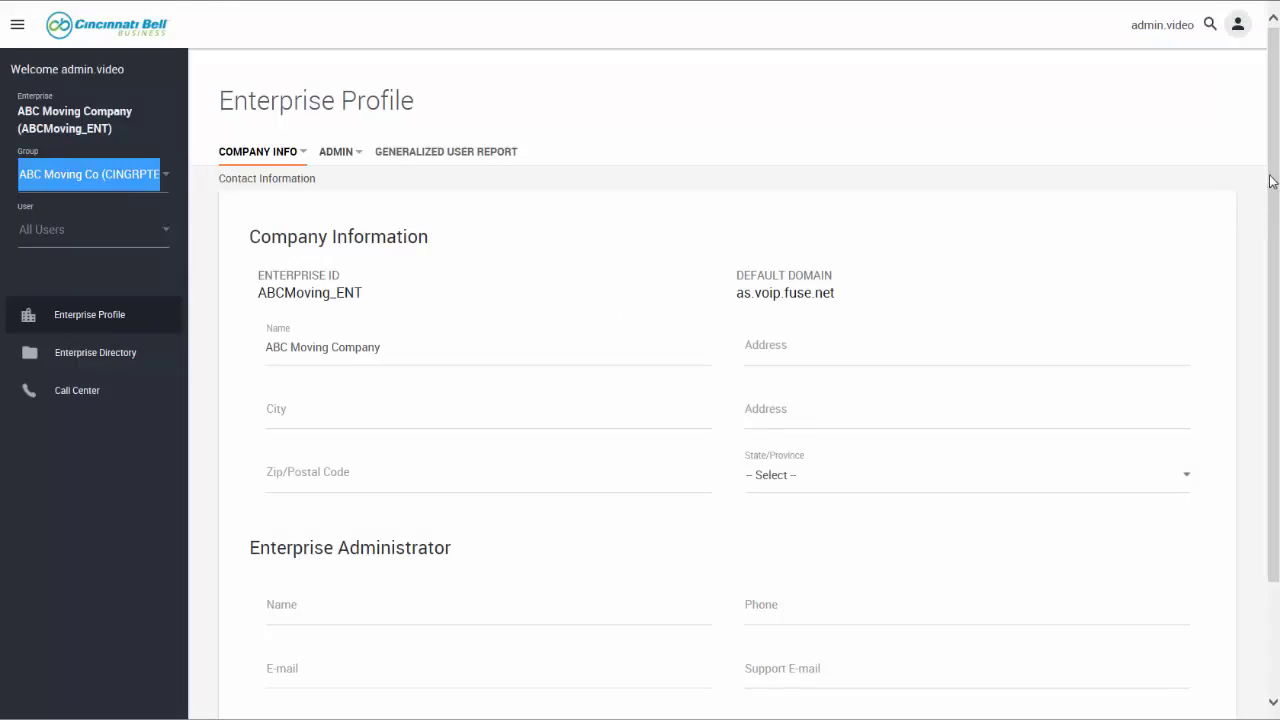
{"action": "scroll", "coordinate": [1276, 267], "scroll_direction": "down", "scroll_amount": 3}
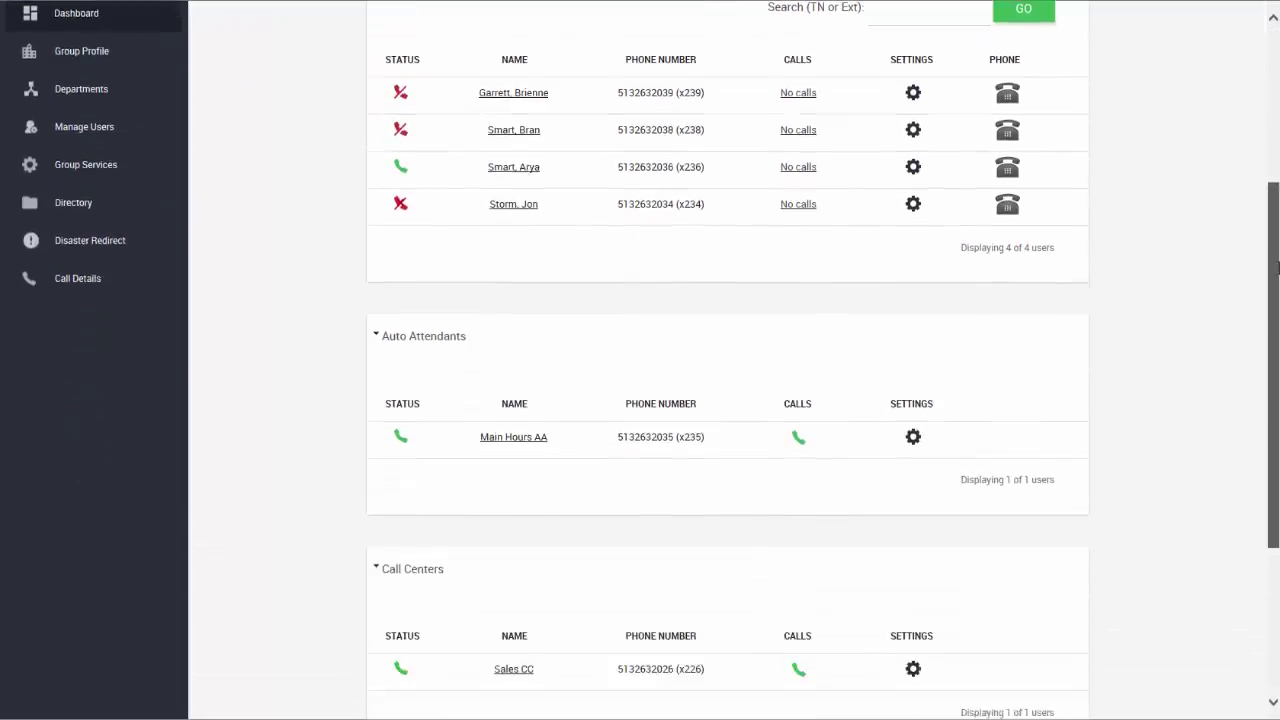
{"action": "scroll", "coordinate": [1276, 267], "scroll_direction": "down", "scroll_amount": 2}
- In Main Hours AA settings, switch the Business Hours Greeting to Personal Greeting
{"action": "left_click", "coordinate": [913, 245]}
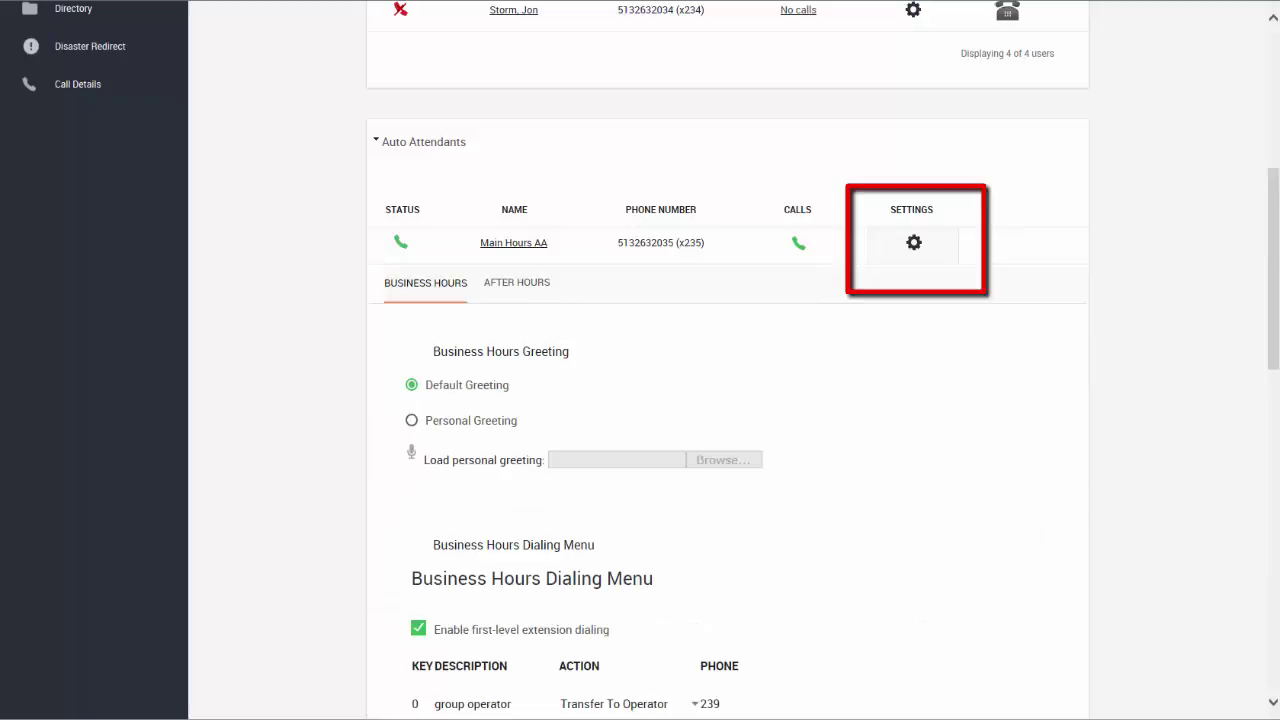
{"action": "scroll", "coordinate": [728, 400], "scroll_direction": "down", "scroll_amount": 2}
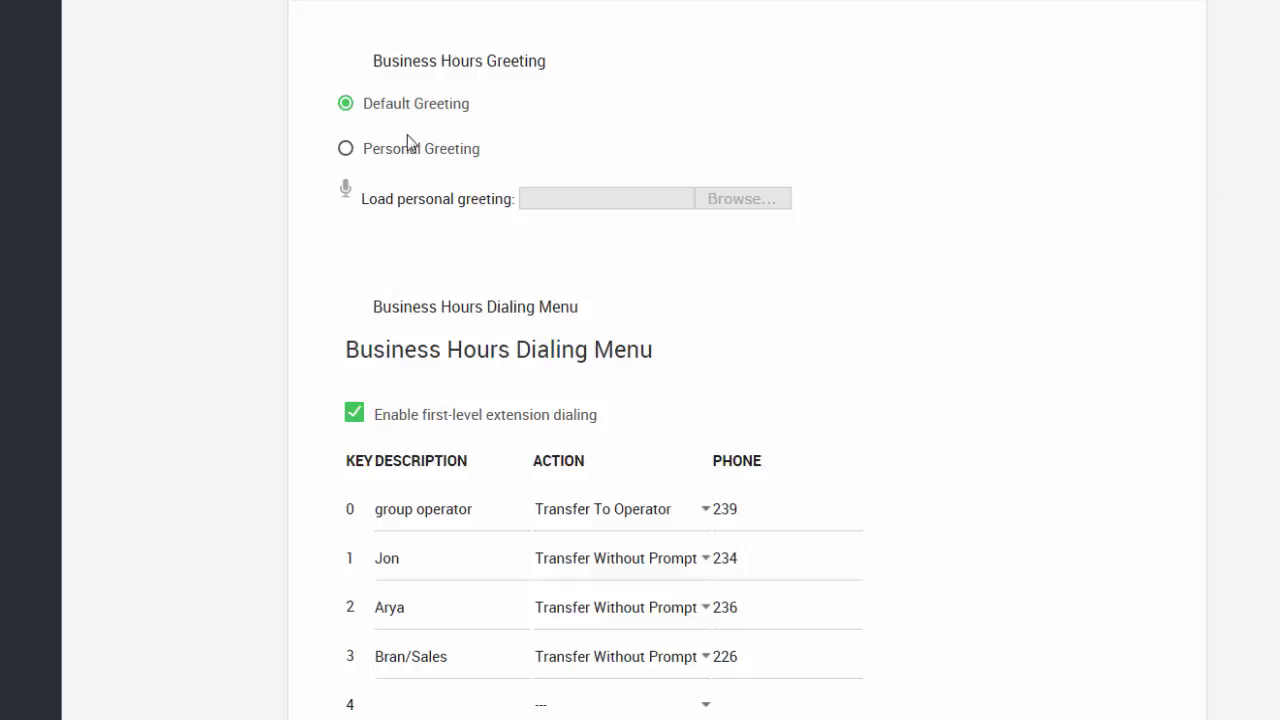
{"action": "left_click", "coordinate": [346, 150]}
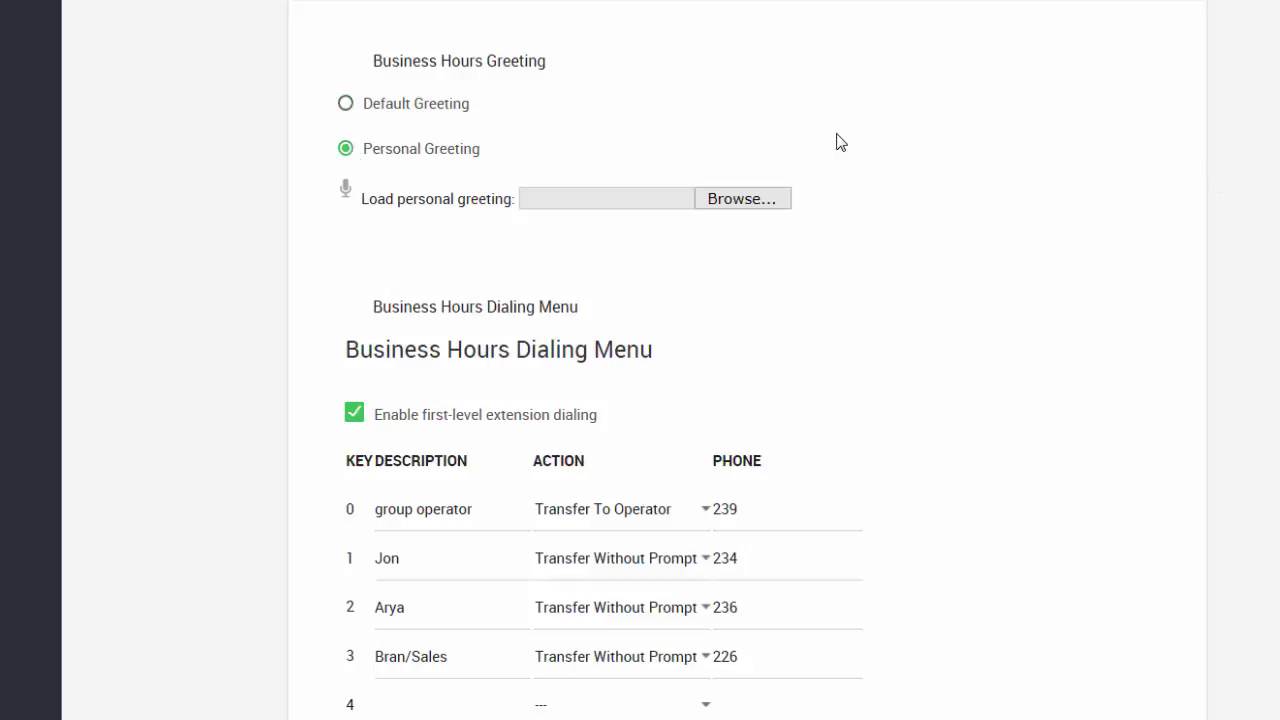
{"action": "left_click", "coordinate": [755, 202]}
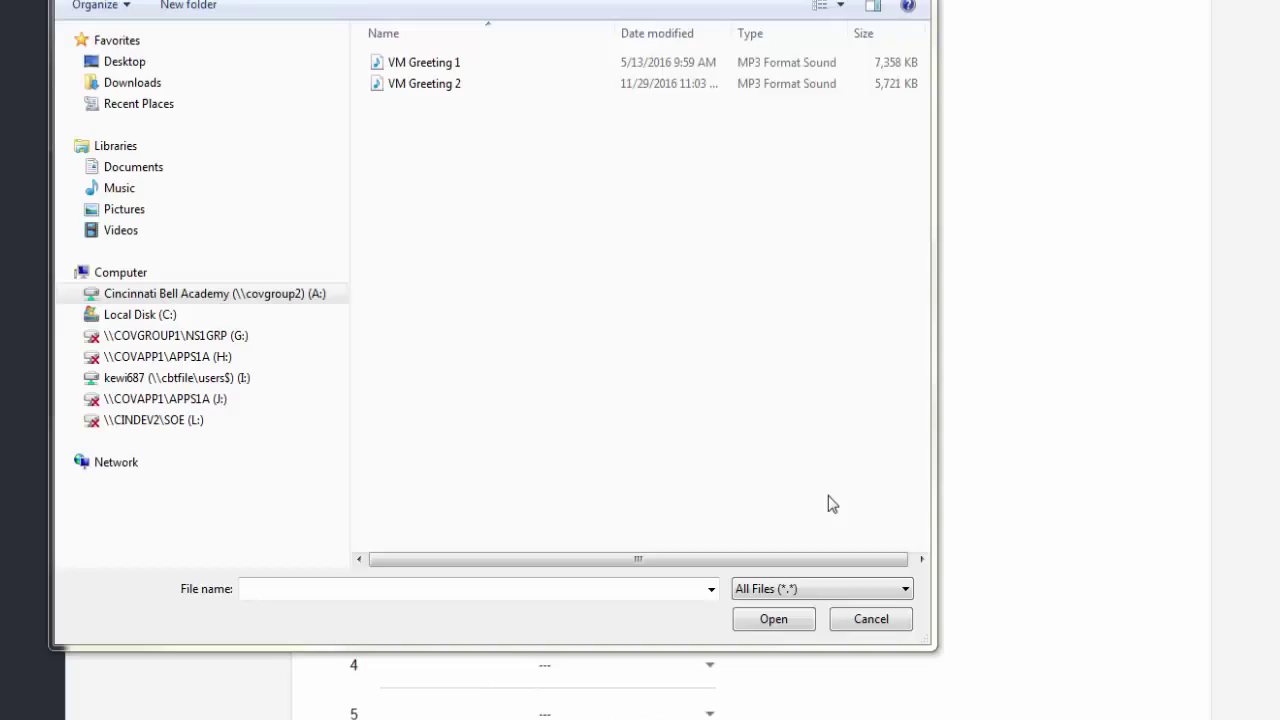
{"action": "left_click", "coordinate": [871, 621]}
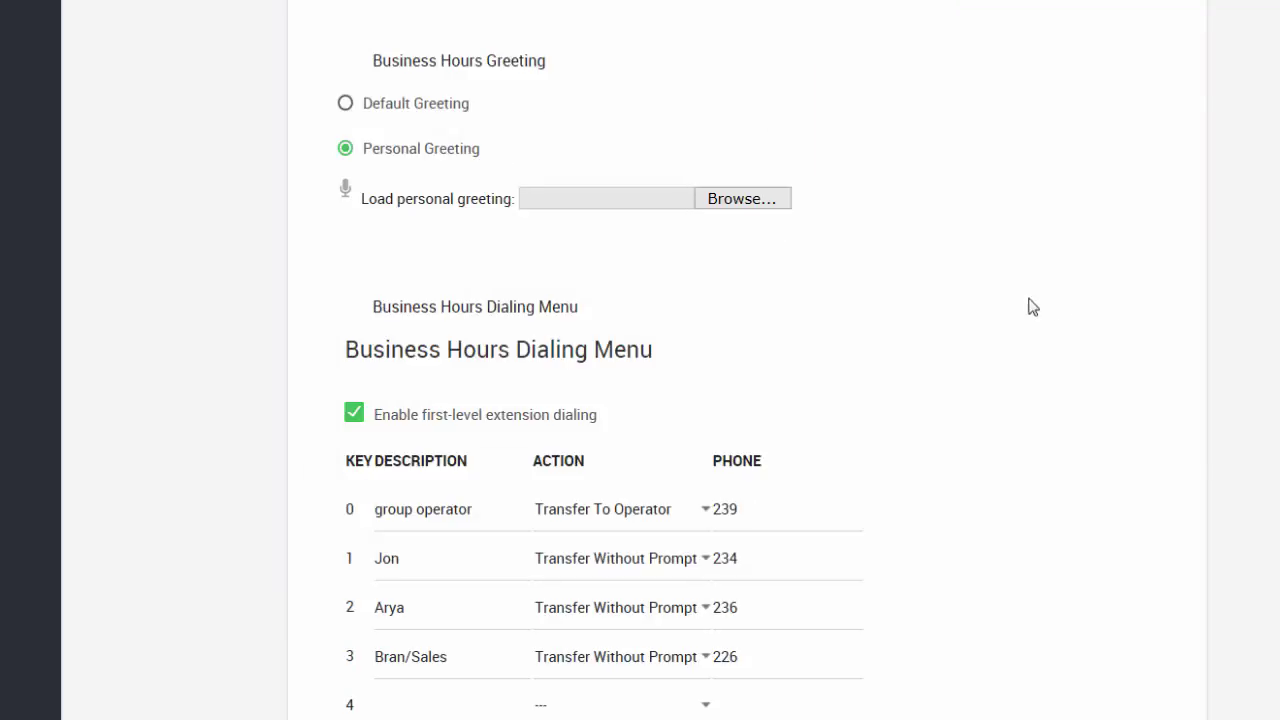
- Allow microphone access in the Flash Player privacy dialog, check the Microphone tab, and close it
{"action": "left_click", "coordinate": [345, 190]}
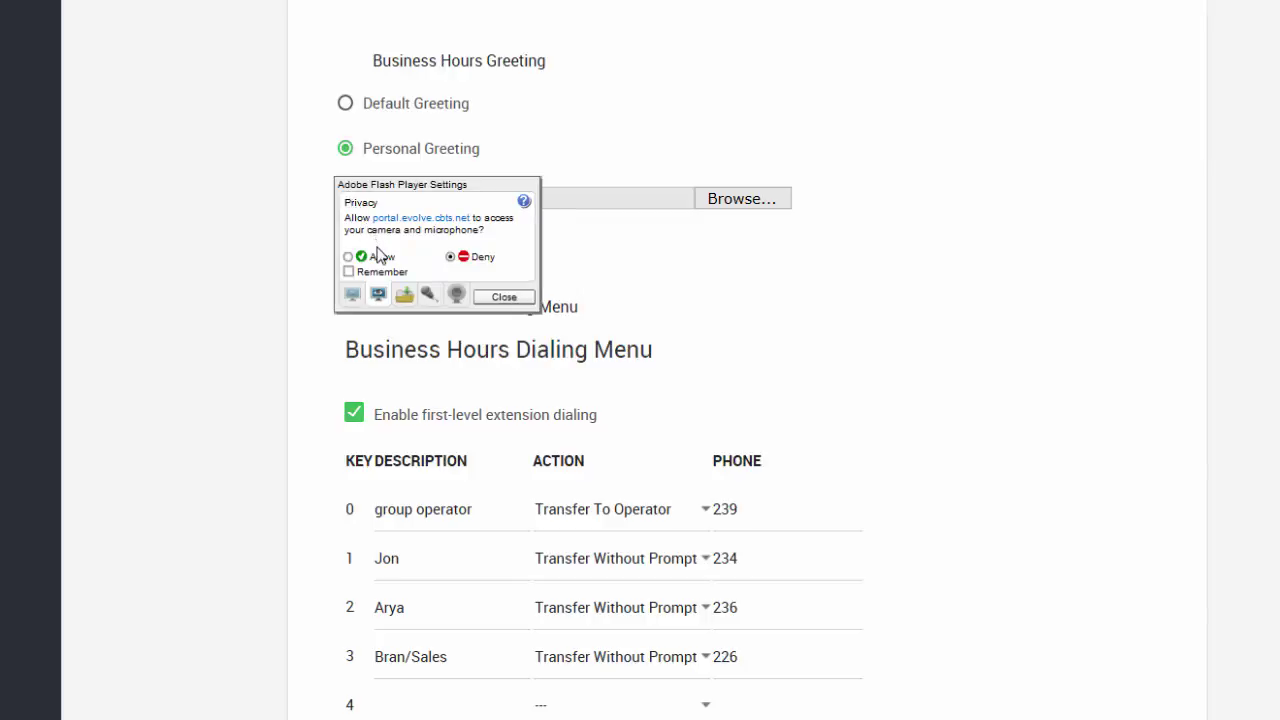
{"action": "left_click", "coordinate": [348, 257]}
{"action": "left_click", "coordinate": [430, 295]}
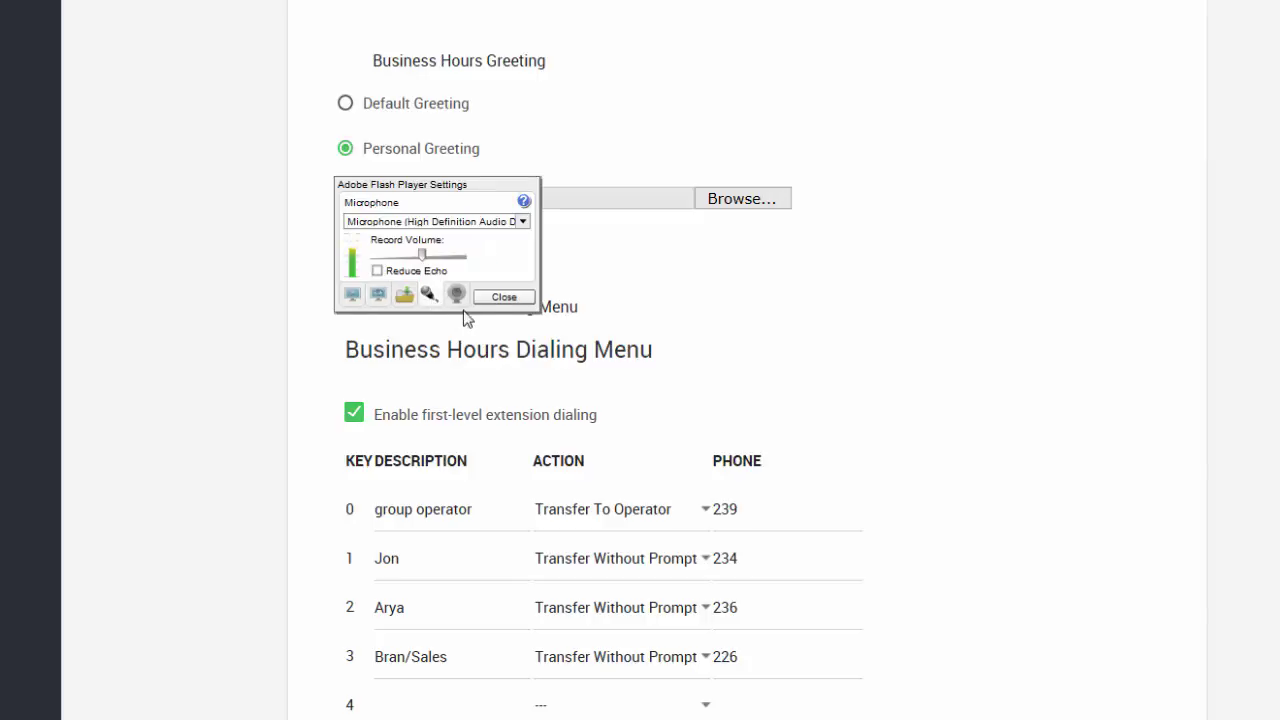
{"action": "left_click", "coordinate": [526, 298]}
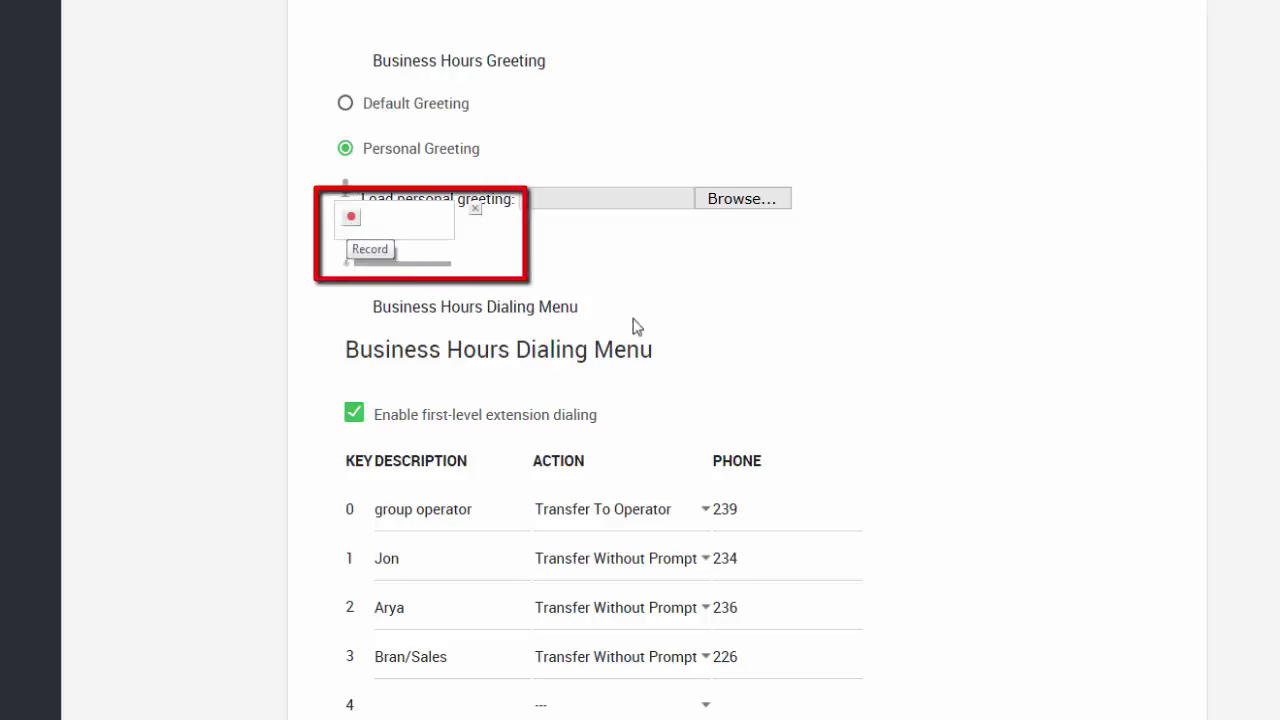
{"action": "scroll", "coordinate": [632, 326], "scroll_direction": "down", "scroll_amount": 1}
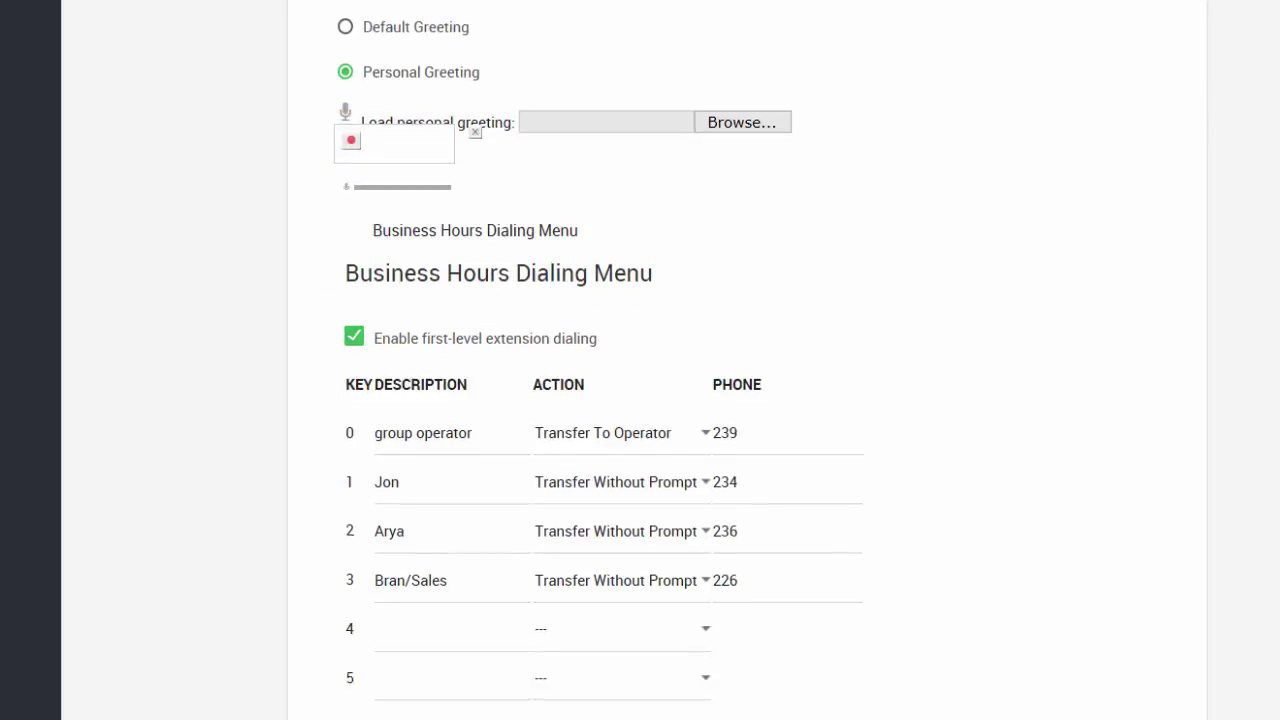
{"action": "scroll", "coordinate": [640, 360], "scroll_direction": "down", "scroll_amount": 4}
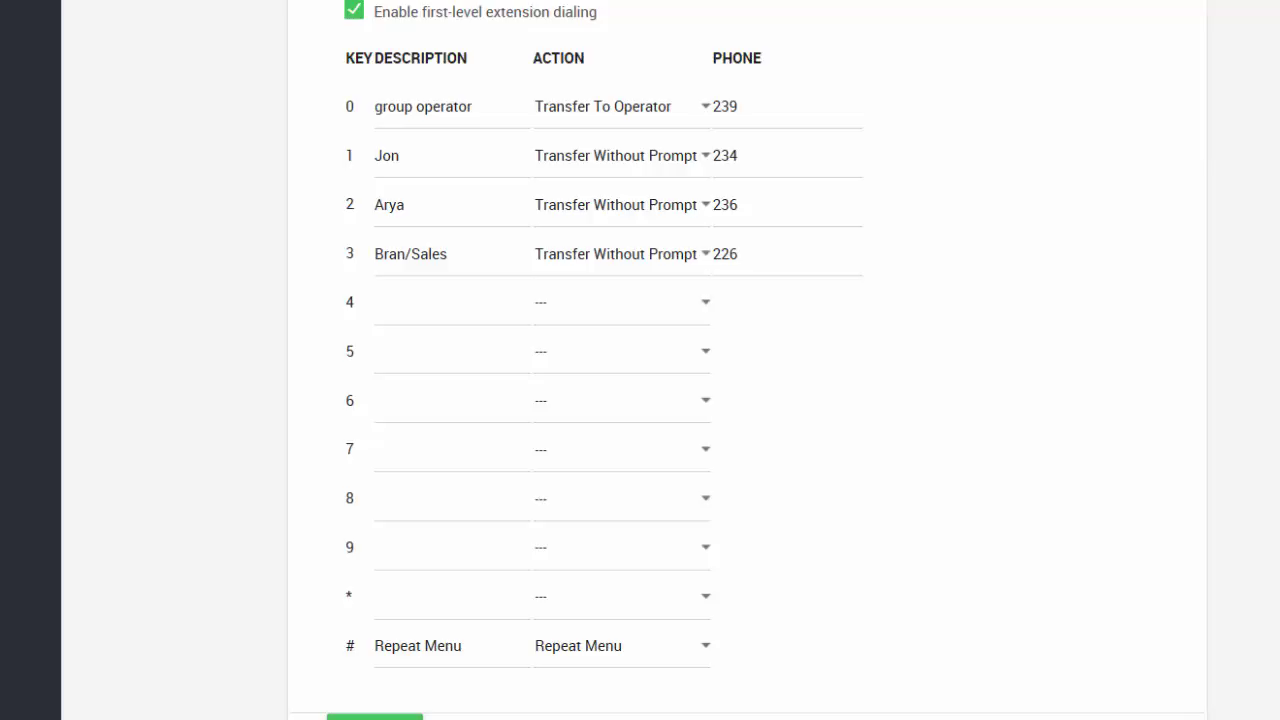
{"action": "left_click", "coordinate": [664, 118]}
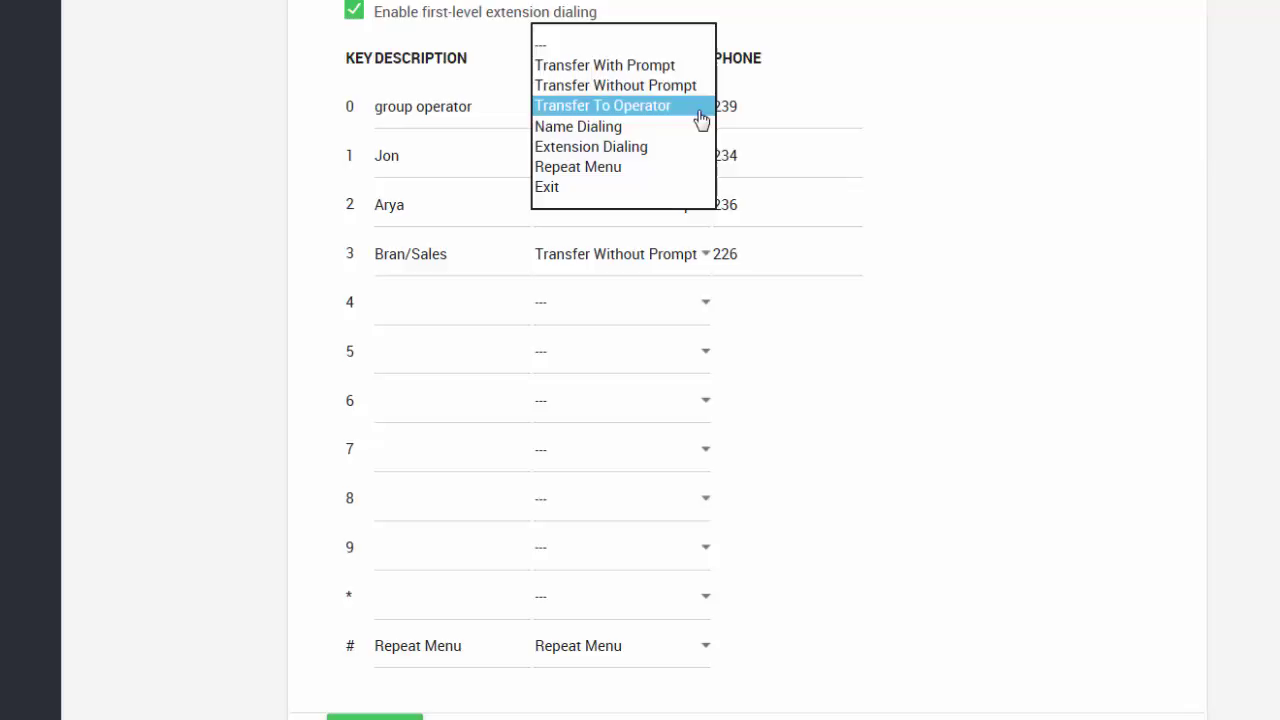
{"action": "left_click", "coordinate": [1121, 171]}
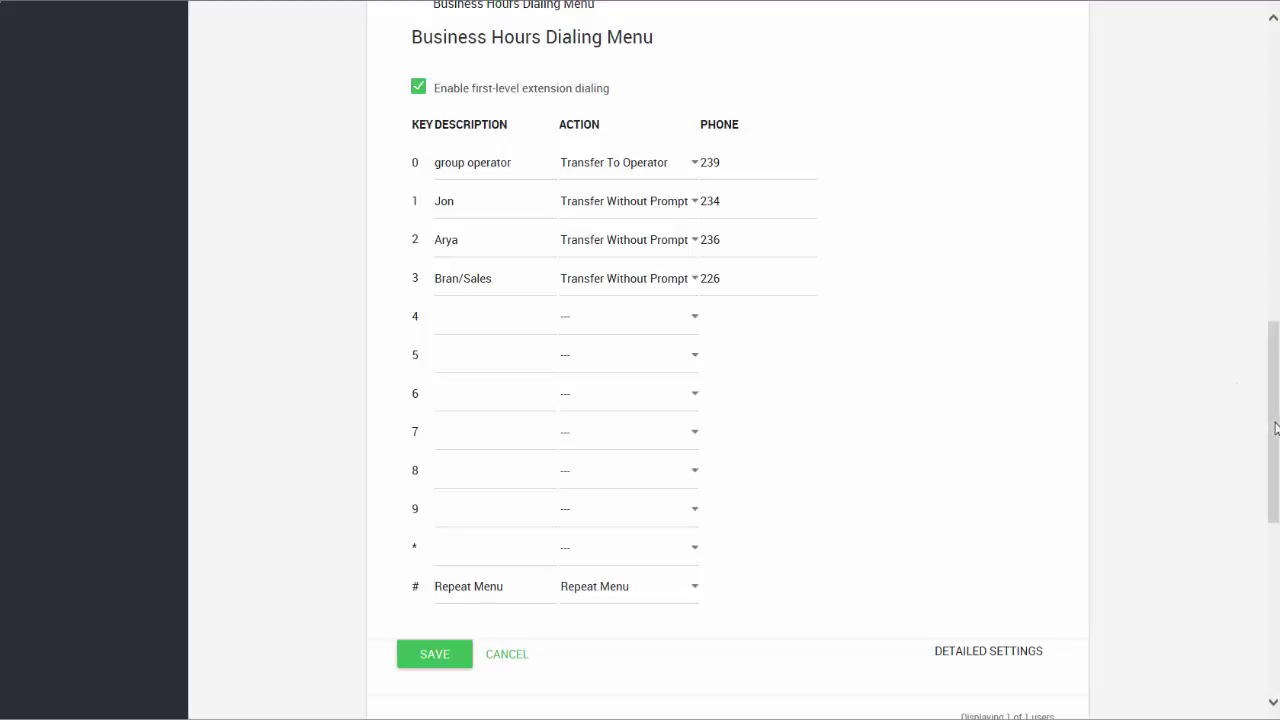
{"action": "left_click_drag", "start_coordinate": [1276, 368], "coordinate": [1276, 348]}
{"action": "scroll", "coordinate": [718, 328], "scroll_direction": "up", "scroll_amount": 8}
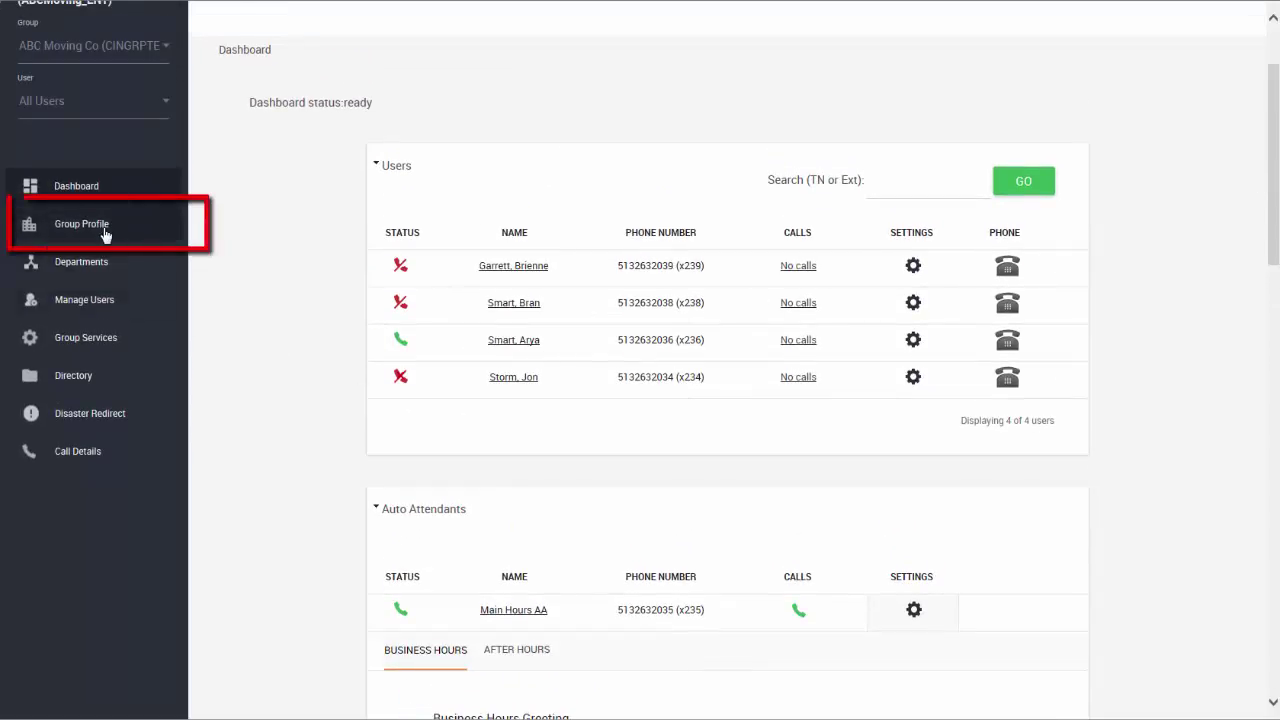
{"action": "left_click", "coordinate": [105, 233]}
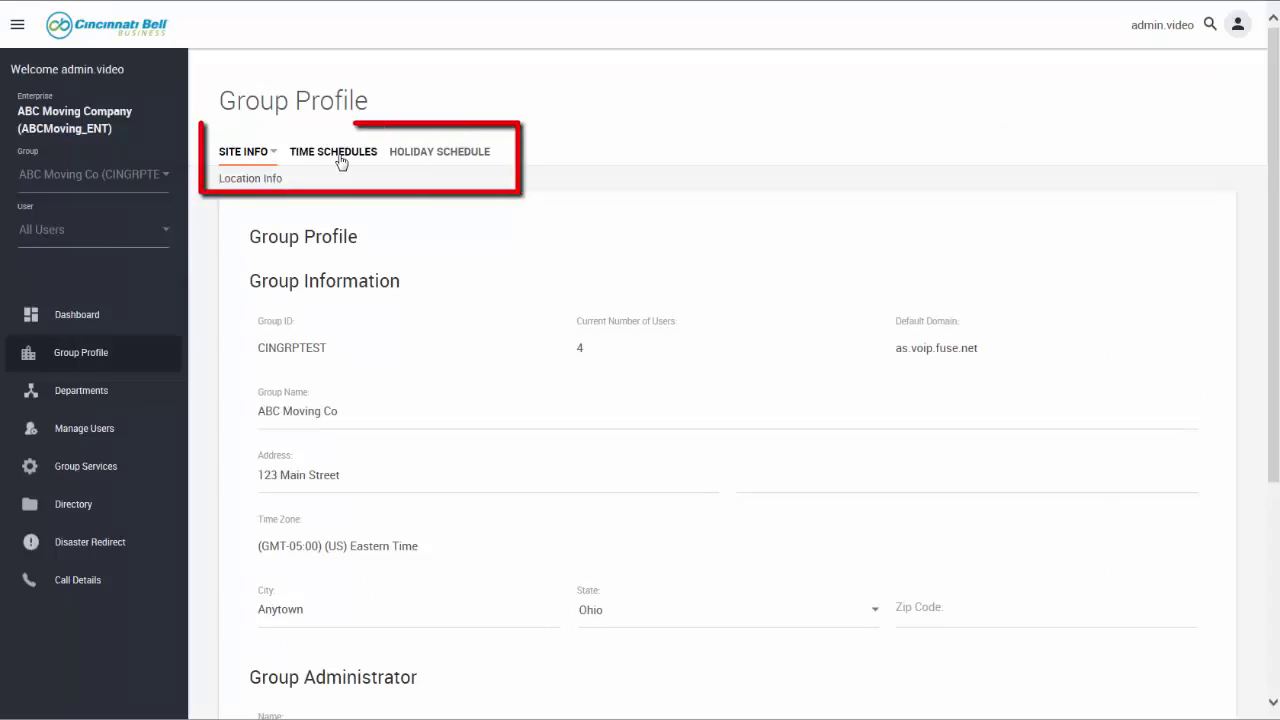
- Show the Business Hours time schedule and adjust when Monday's hours begin
{"action": "left_click", "coordinate": [340, 160]}
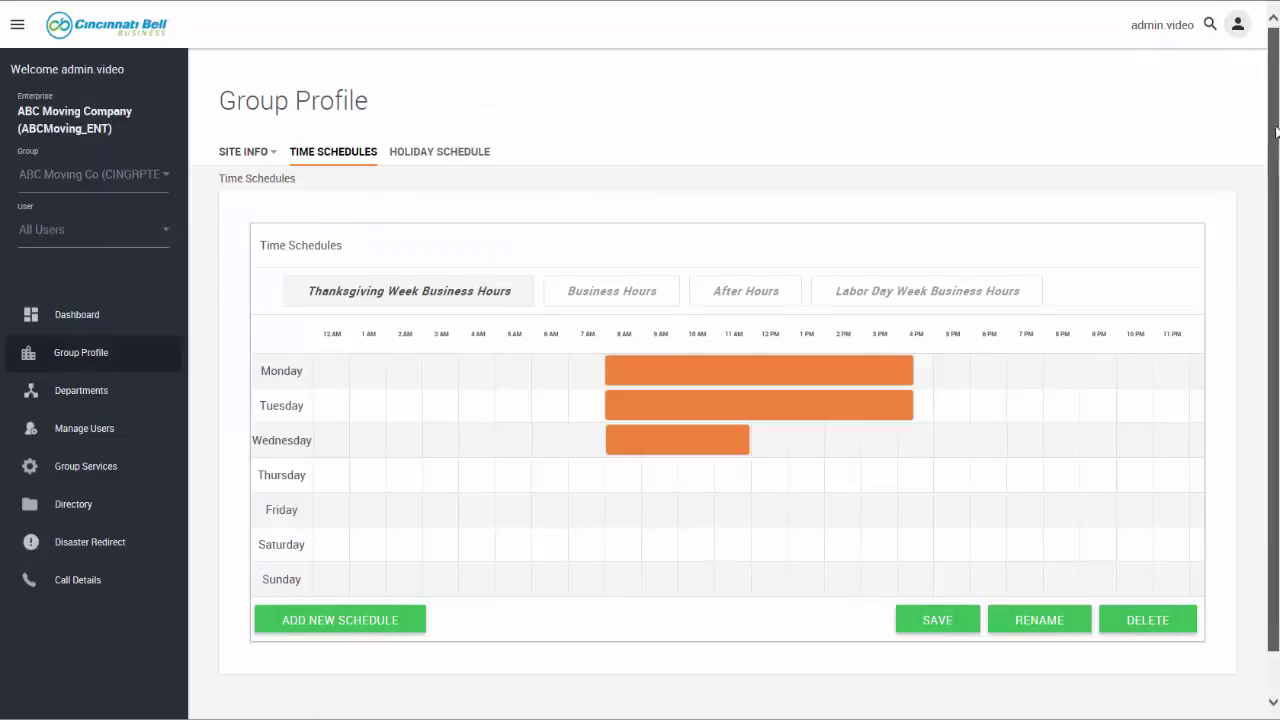
{"action": "left_click_drag", "start_coordinate": [1276, 131], "coordinate": [1276, 218]}
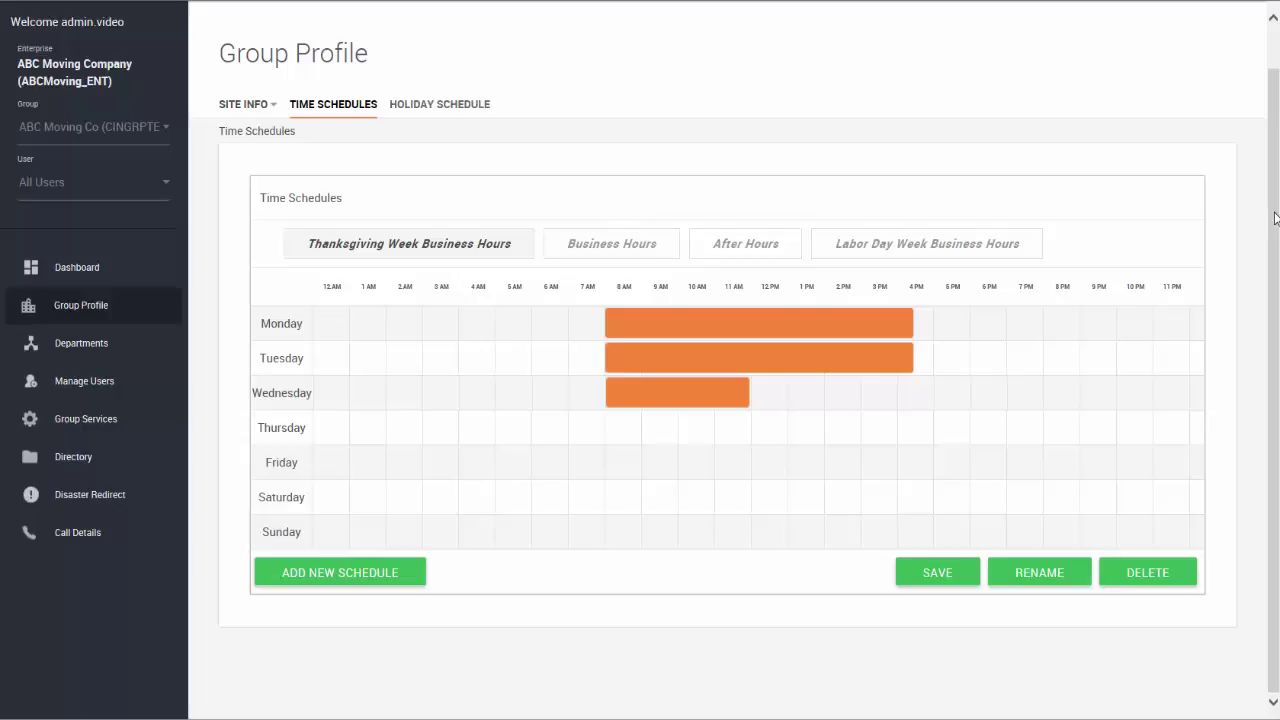
{"action": "left_click", "coordinate": [672, 248]}
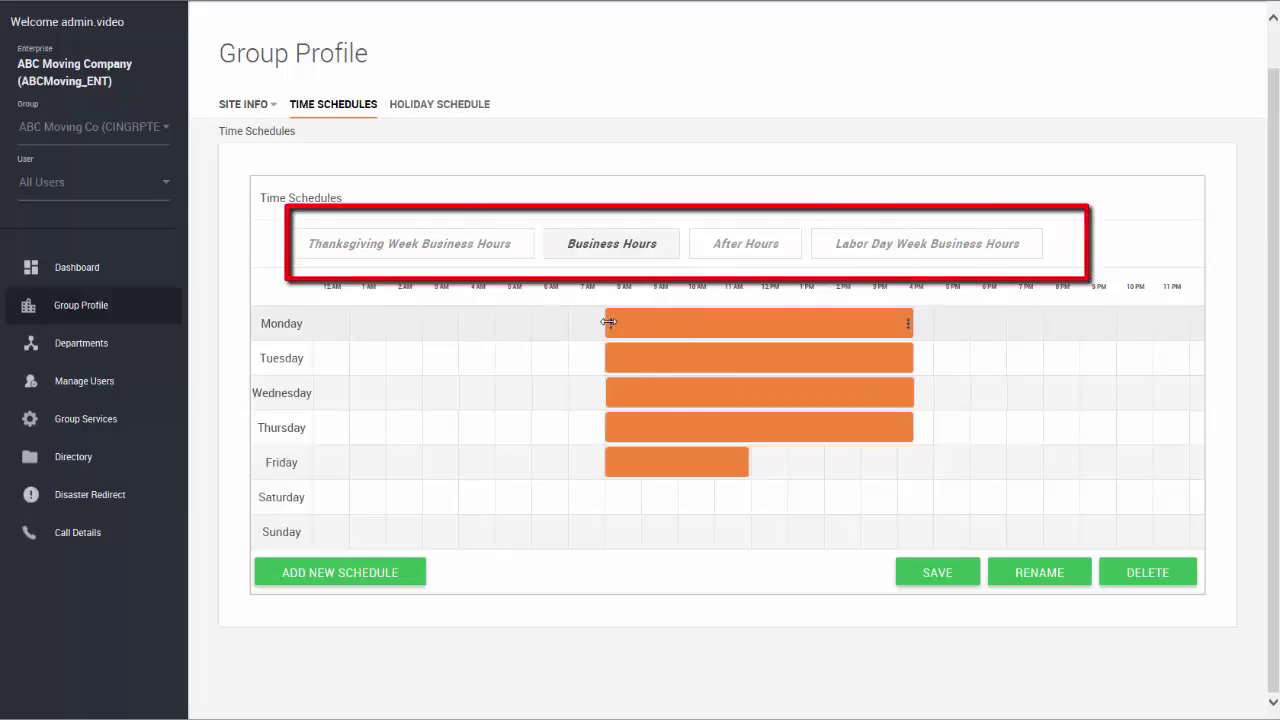
{"action": "left_click_drag", "start_coordinate": [603, 320], "coordinate": [597, 323]}
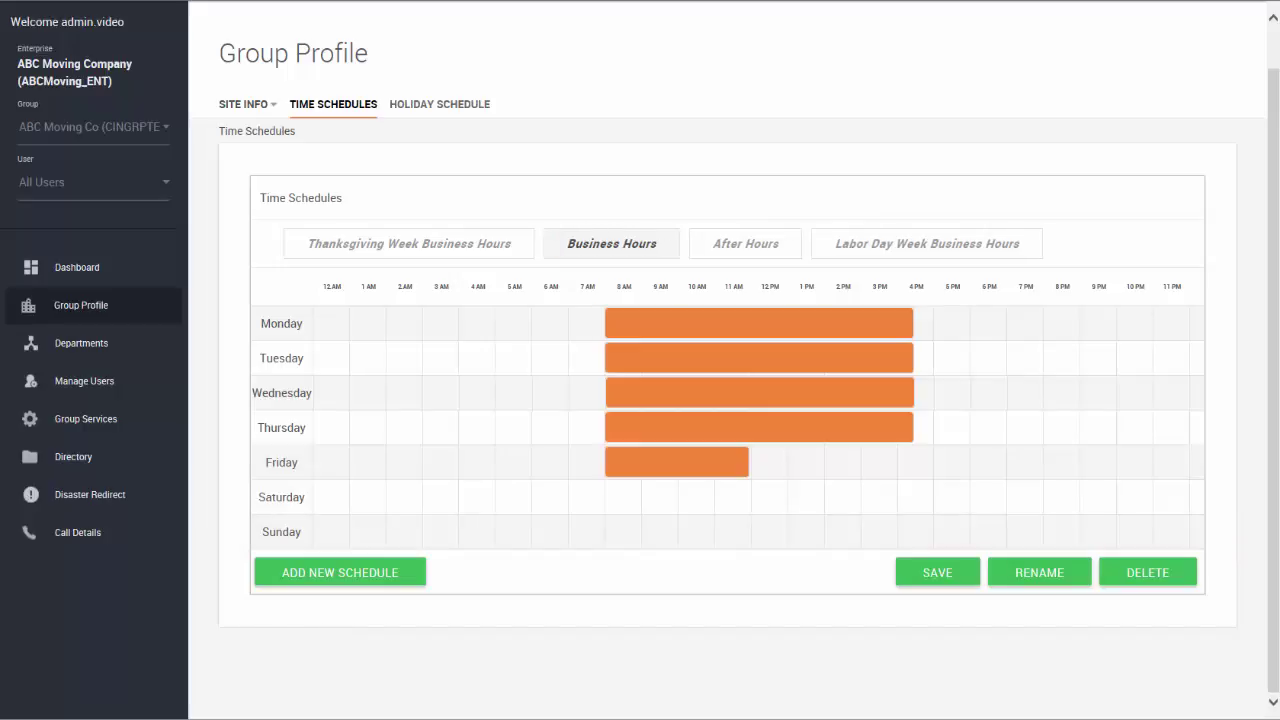
- Review holiday schedules, cancelling a new one and leaving Holidays - Office Closed unchanged
{"action": "left_click", "coordinate": [455, 103]}
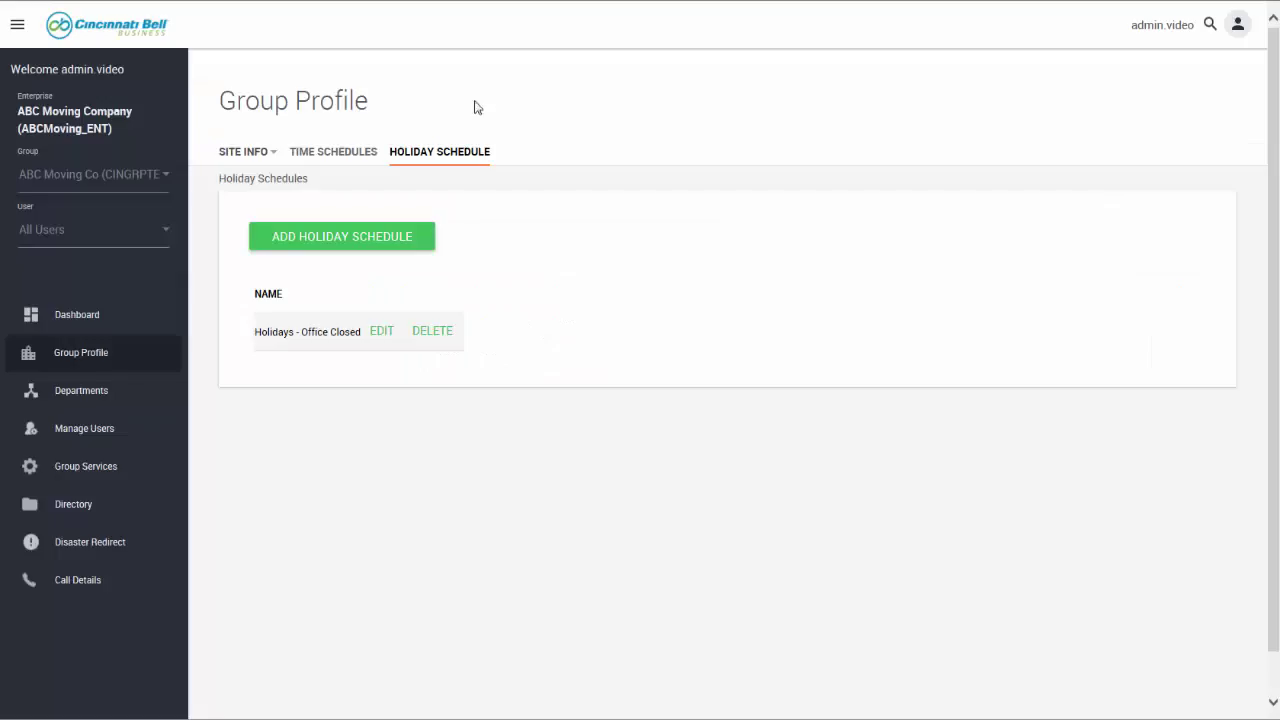
{"action": "left_click", "coordinate": [381, 245]}
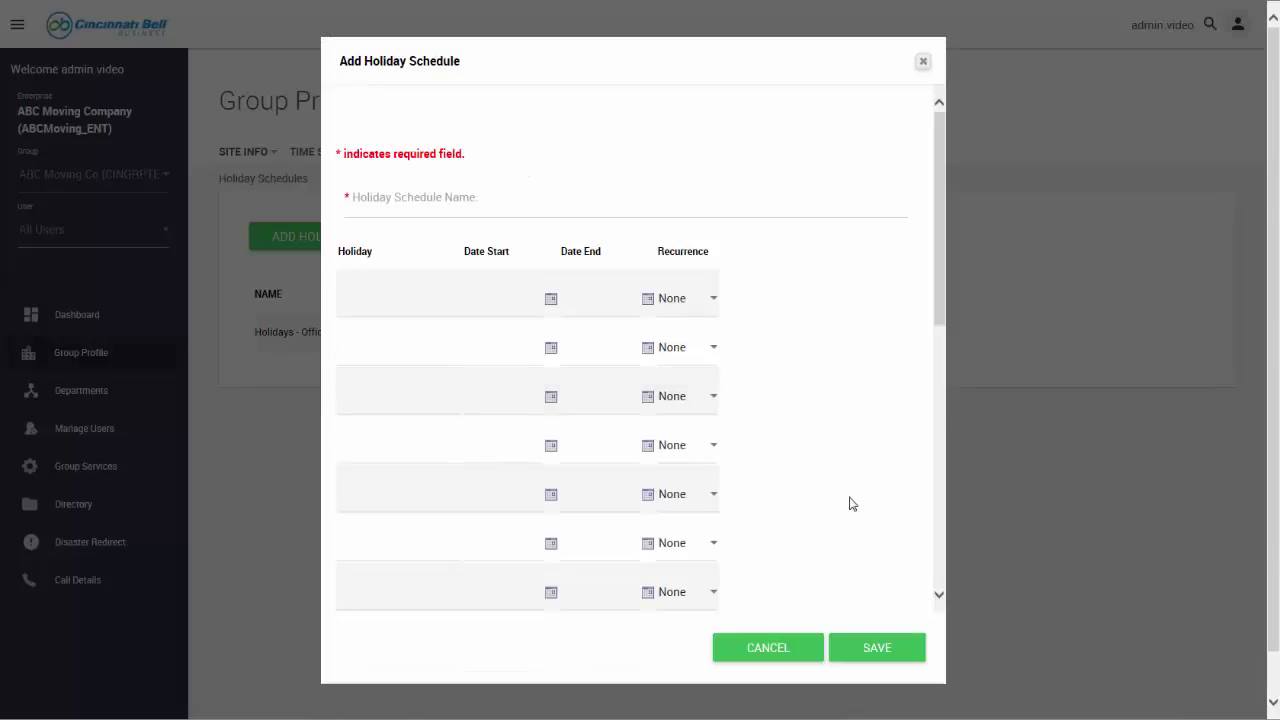
{"action": "left_click", "coordinate": [810, 658]}
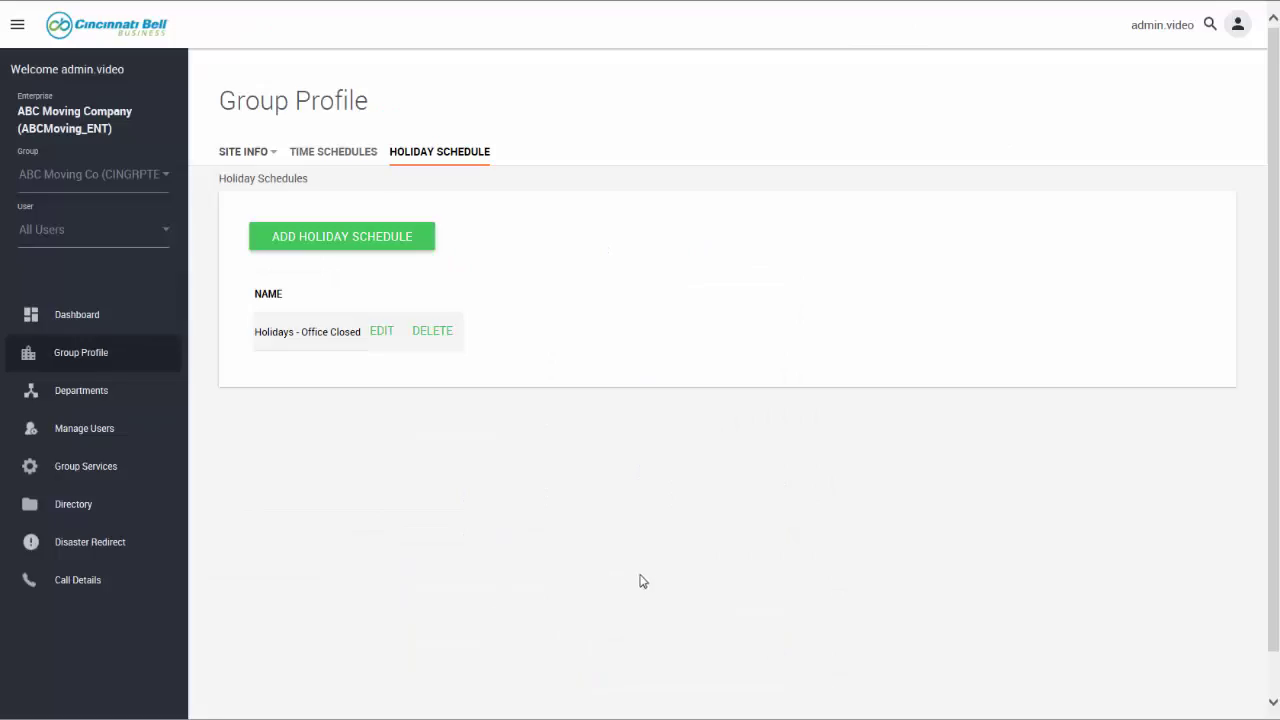
{"action": "left_click", "coordinate": [381, 334]}
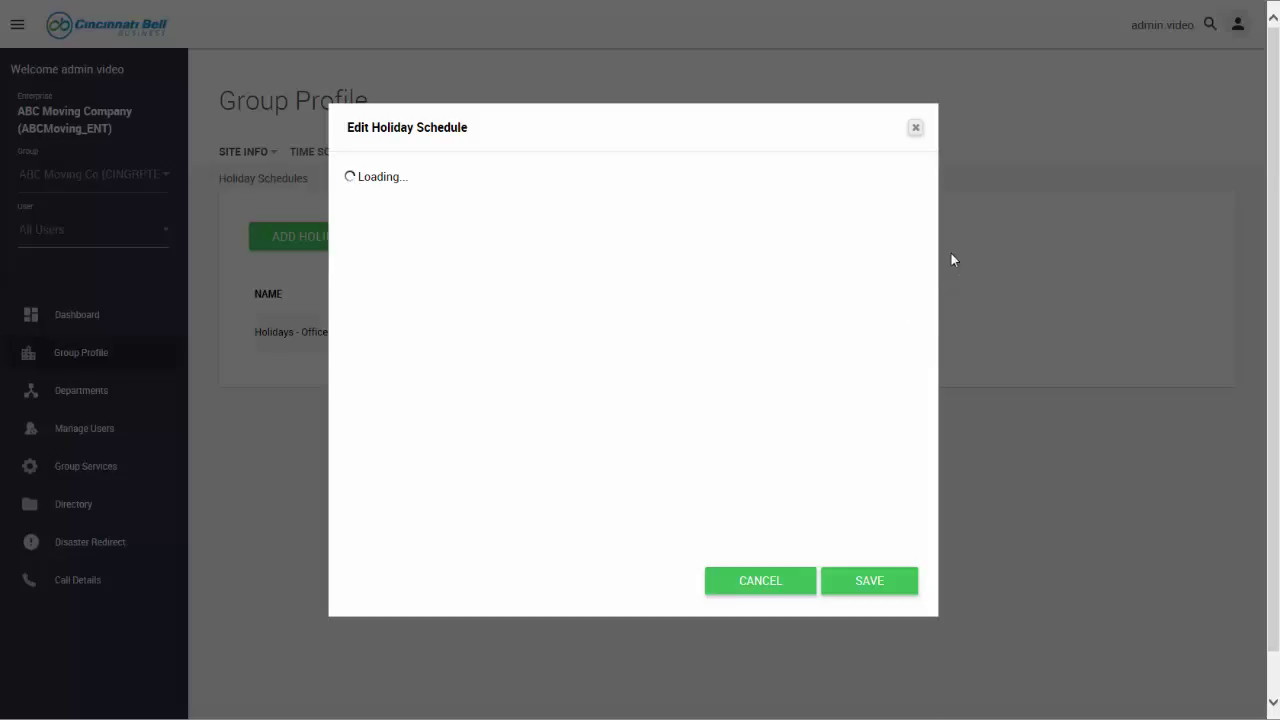
{"action": "left_click_drag", "start_coordinate": [937, 220], "coordinate": [942, 272]}
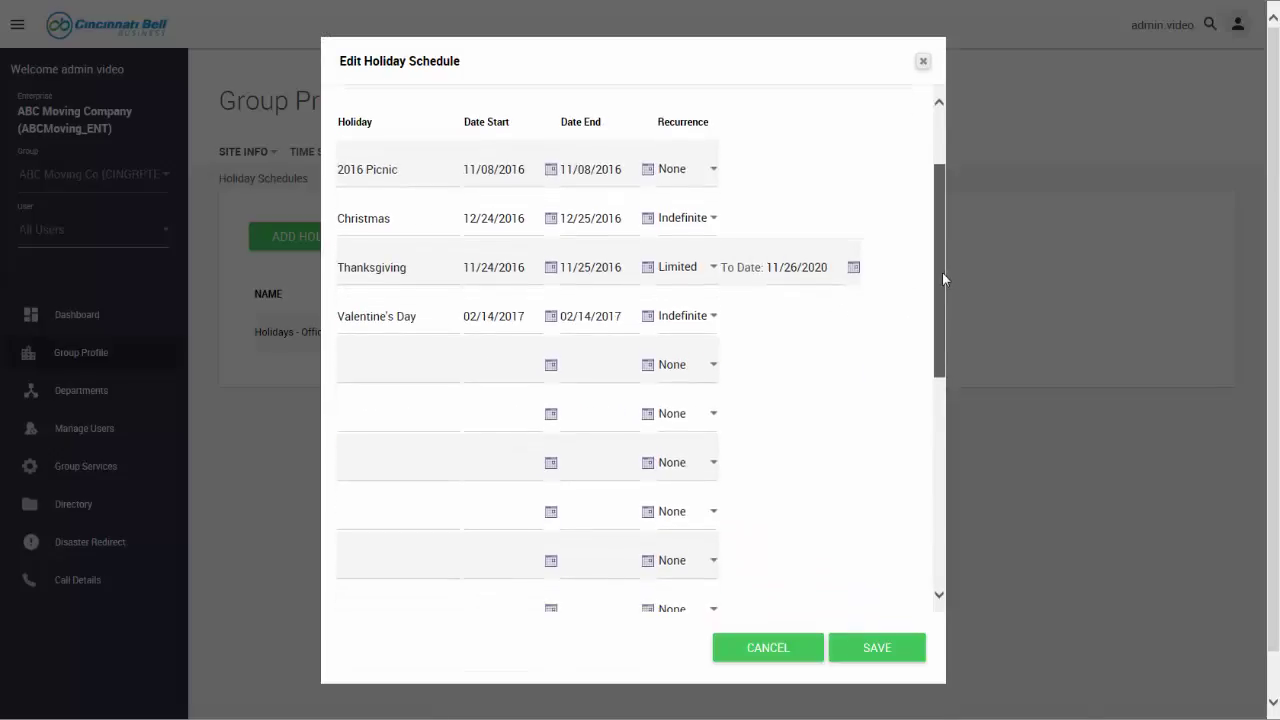
{"action": "left_click", "coordinate": [785, 659]}
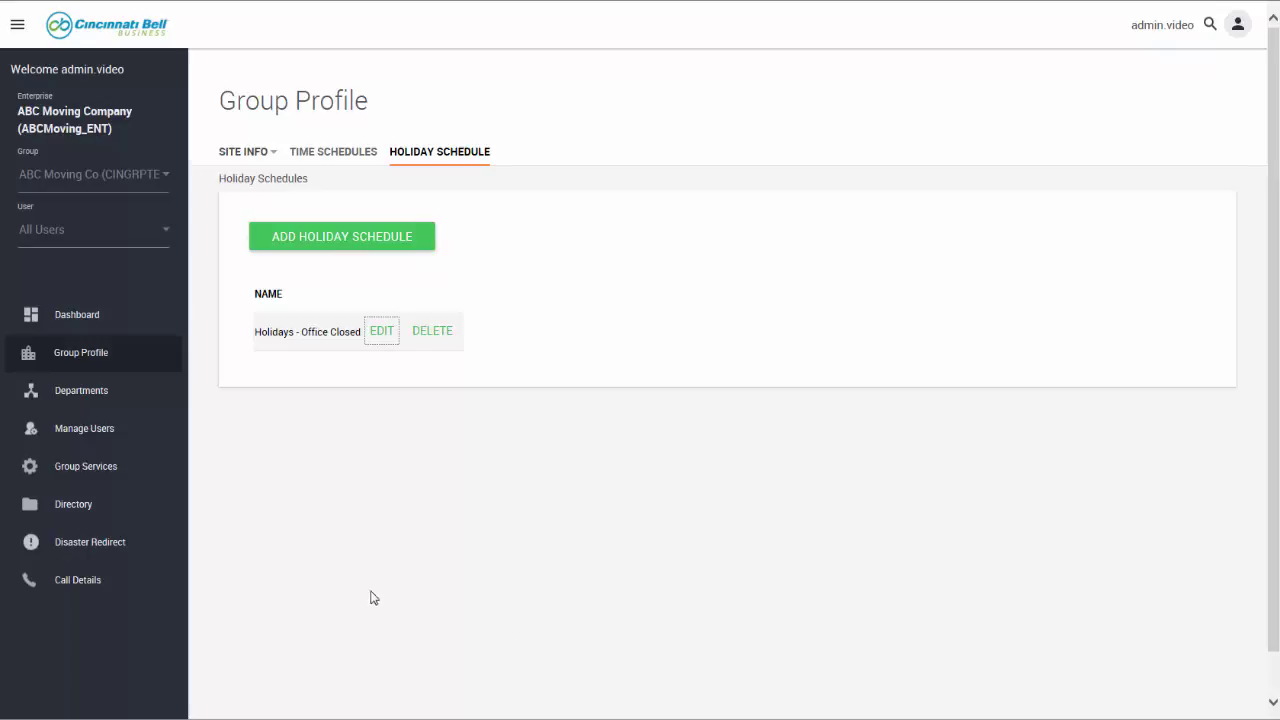
{"action": "left_click", "coordinate": [129, 467]}
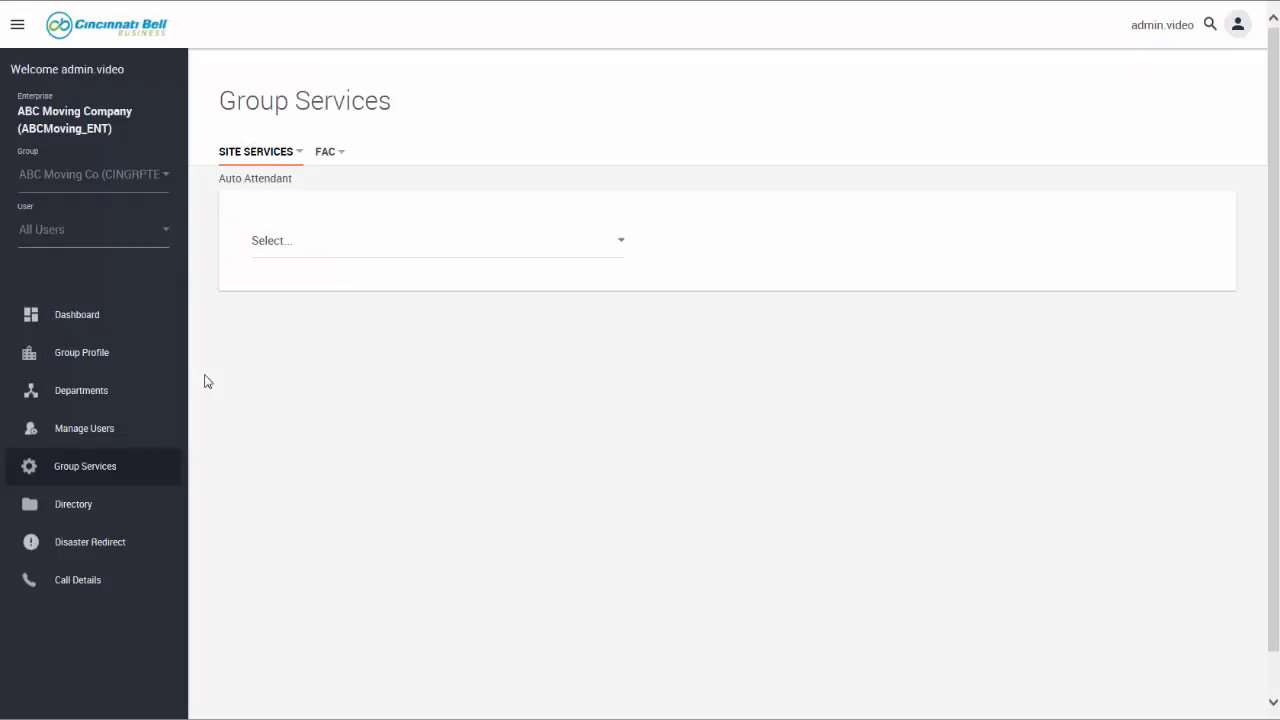
{"action": "left_click", "coordinate": [296, 155]}
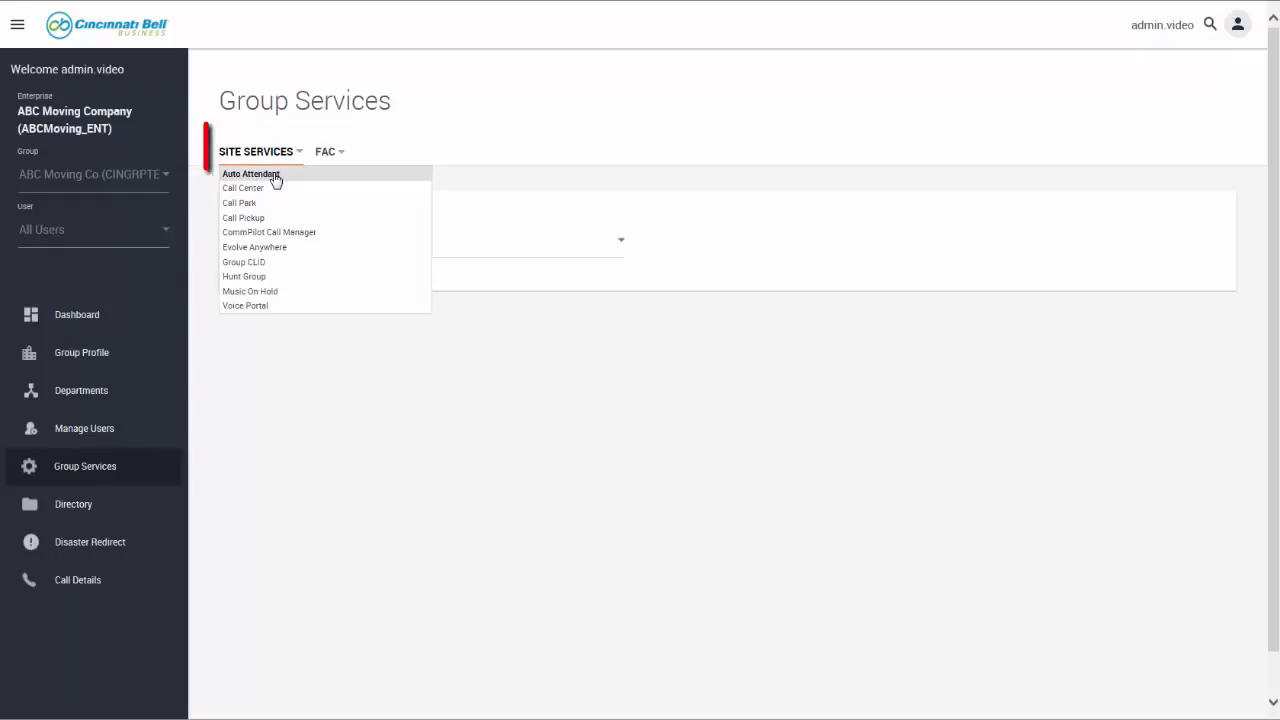
{"action": "left_click", "coordinate": [276, 176]}
{"action": "left_click", "coordinate": [621, 255]}
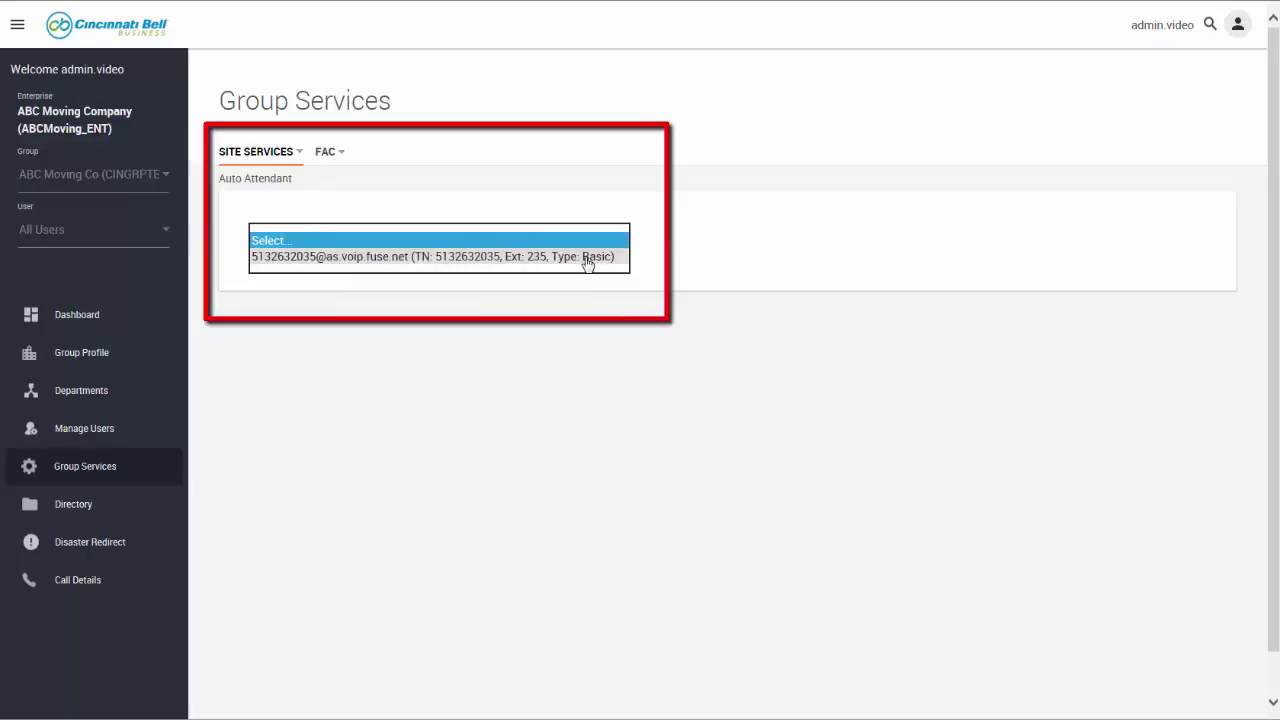
{"action": "left_click", "coordinate": [587, 258]}
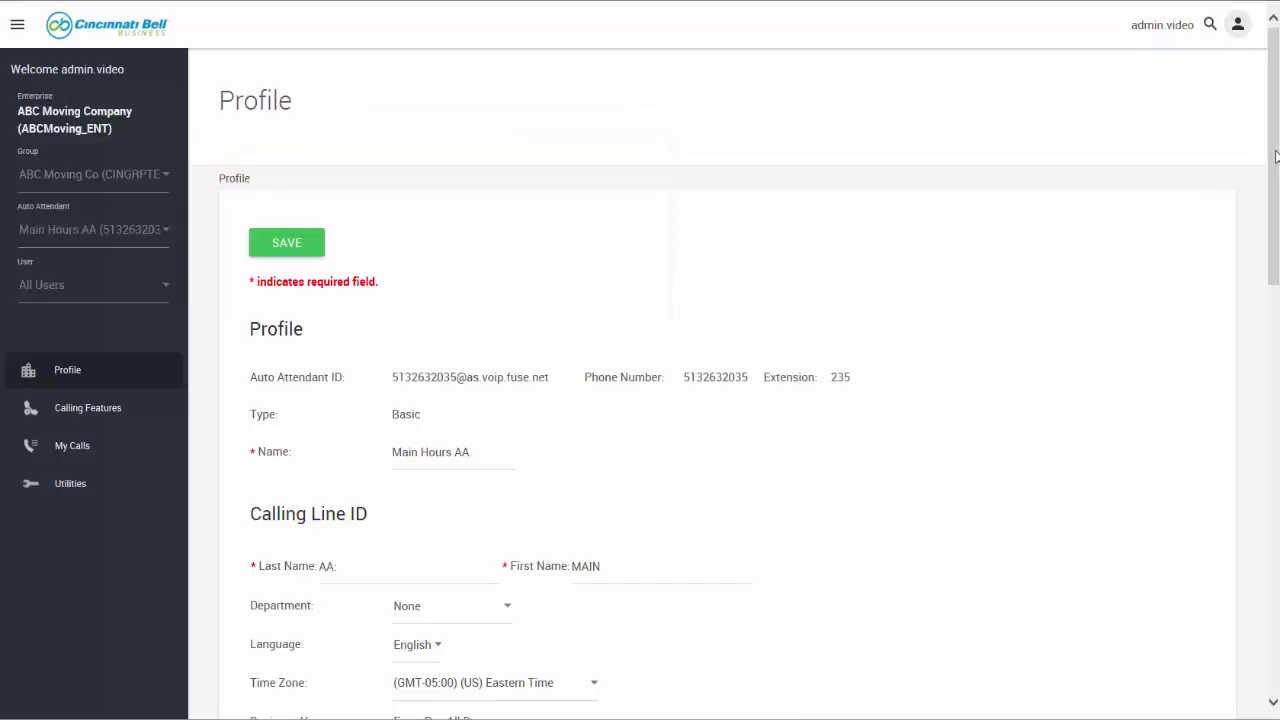
{"action": "left_click_drag", "start_coordinate": [1272, 165], "coordinate": [1276, 289]}
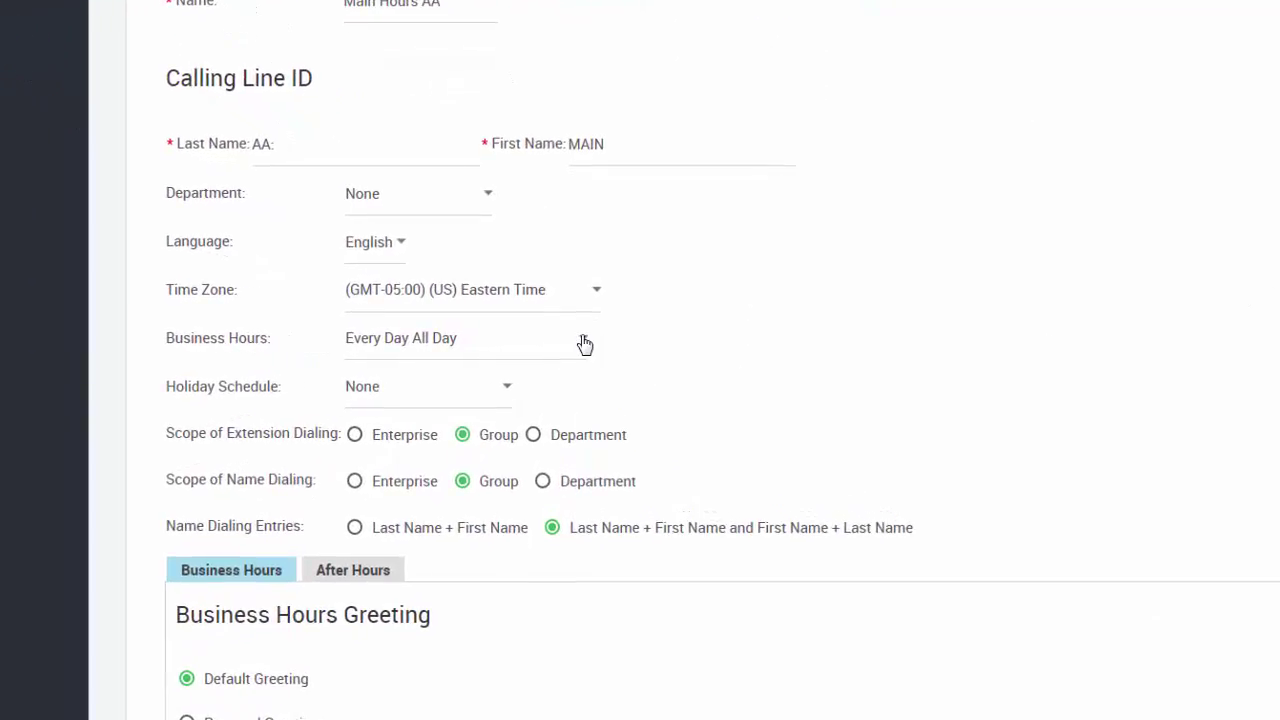
{"action": "left_click", "coordinate": [583, 341]}
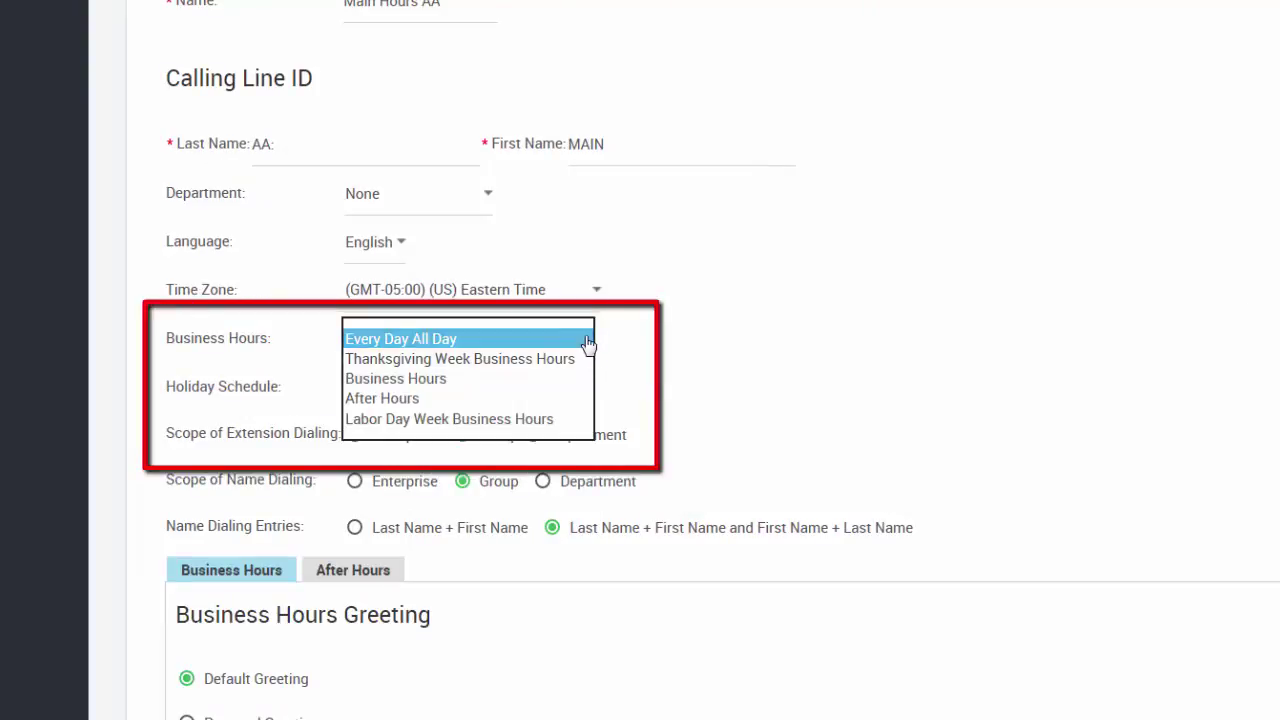
{"action": "left_click", "coordinate": [585, 340]}
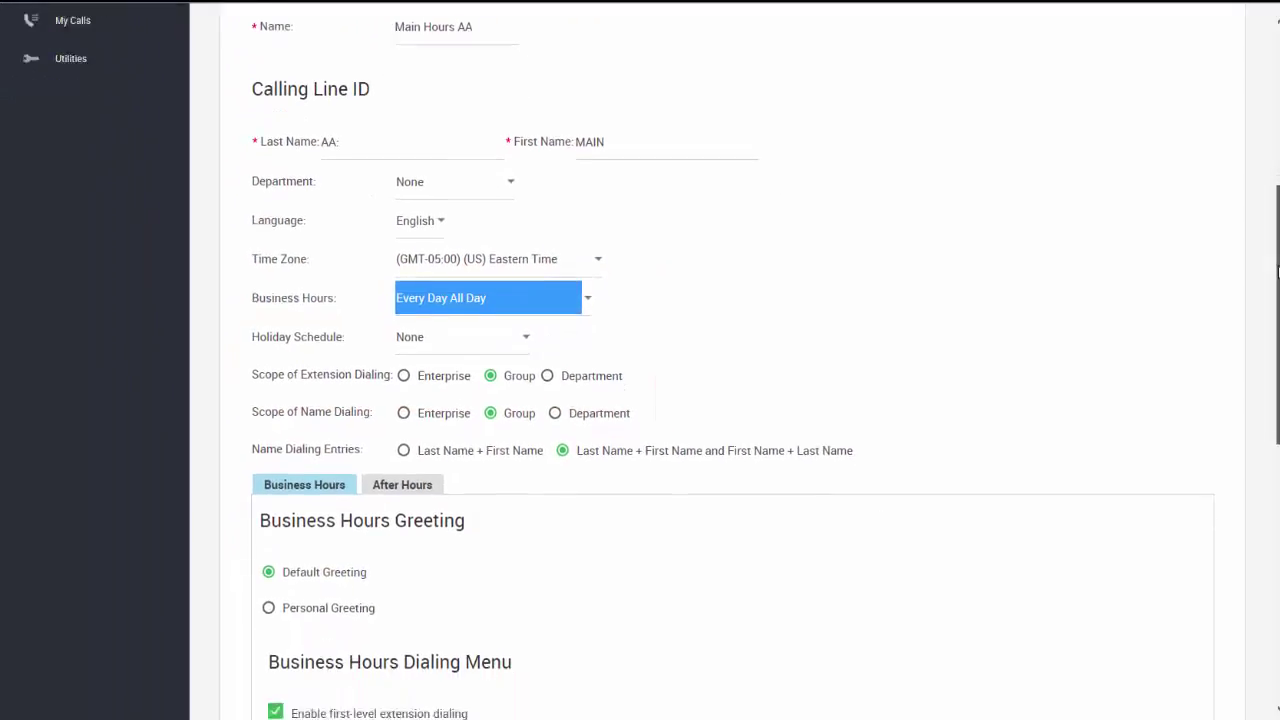
{"action": "left_click_drag", "start_coordinate": [1277, 270], "coordinate": [1275, 540]}
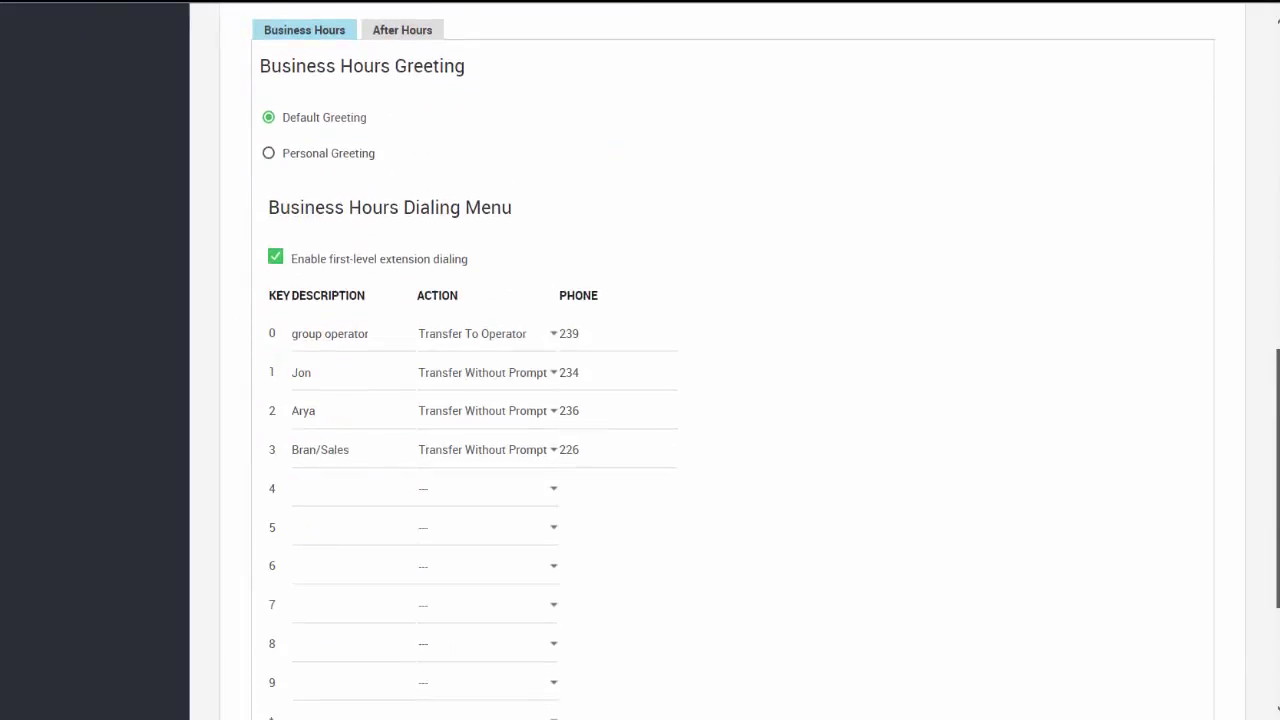